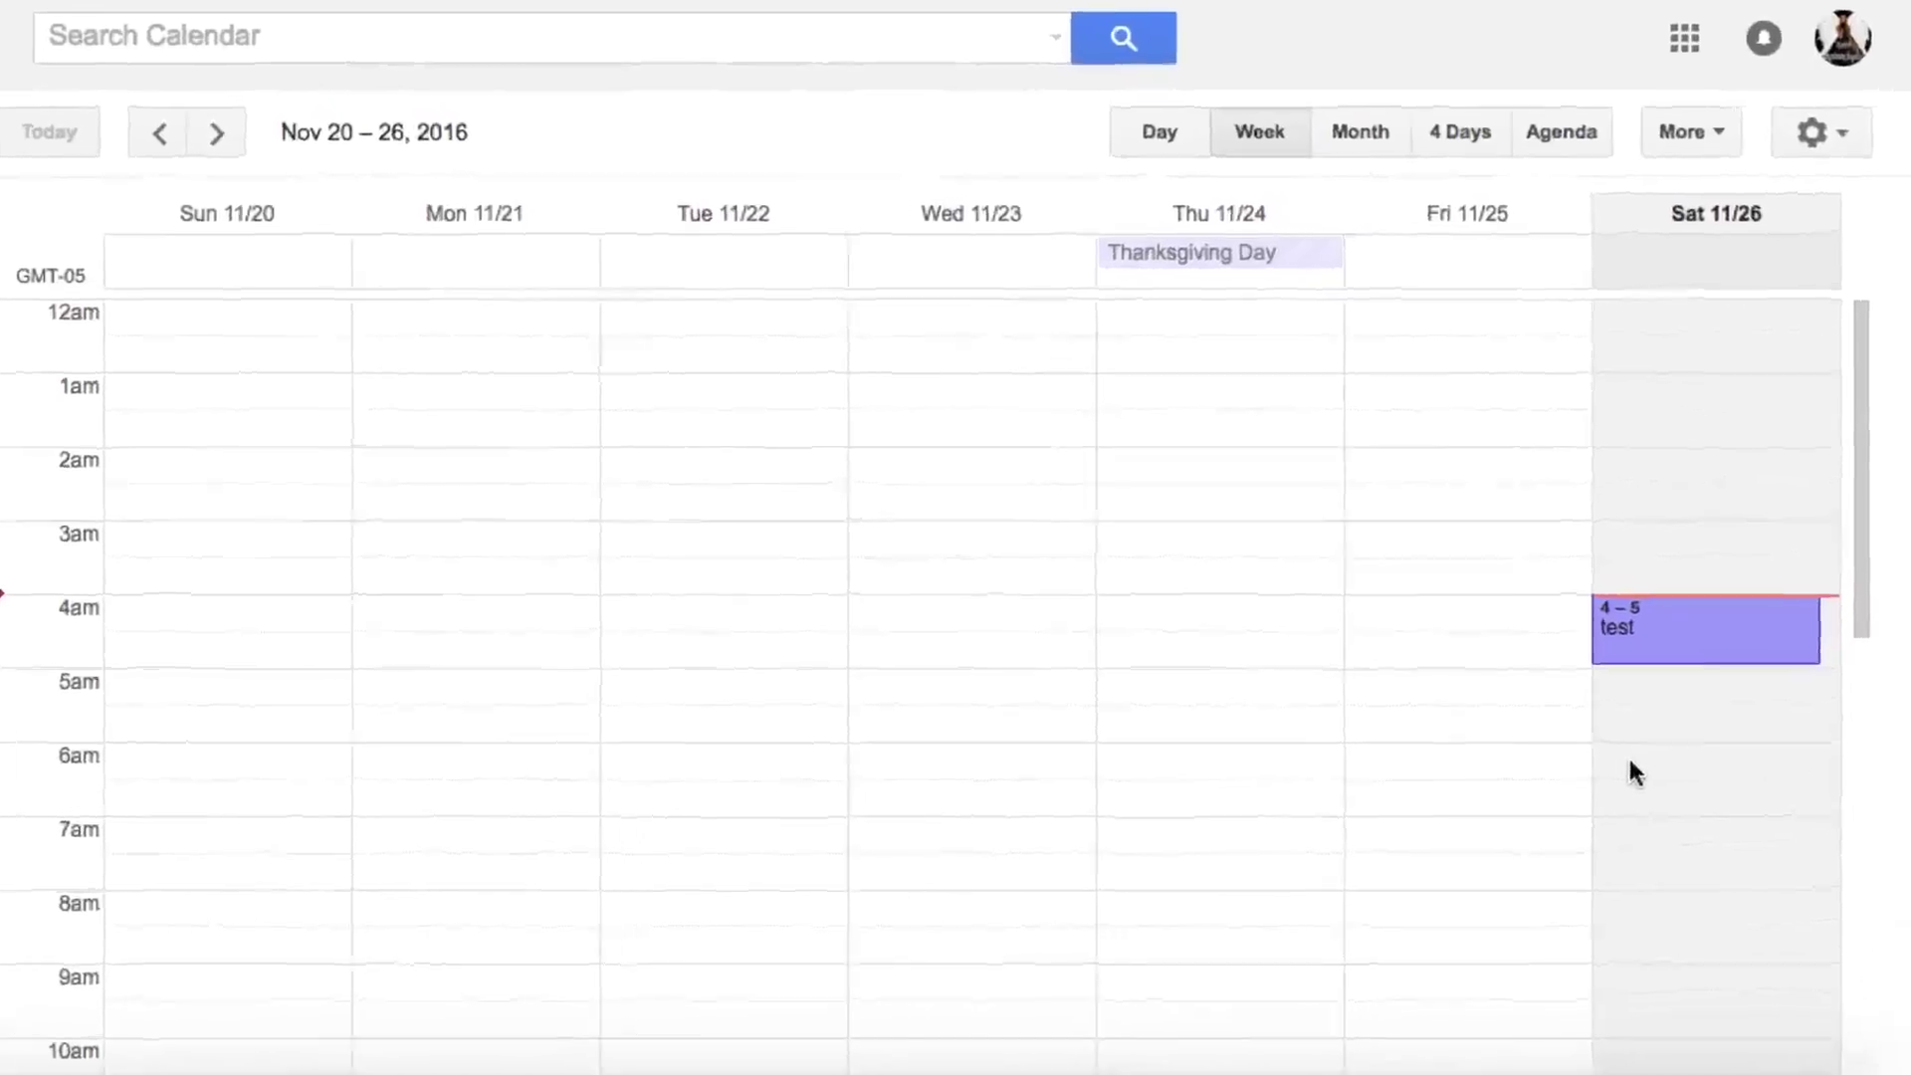
Preview a Saturday 6am test event, then open the gear settings menu.
{"action": "left_click", "coordinate": [1670, 776]}
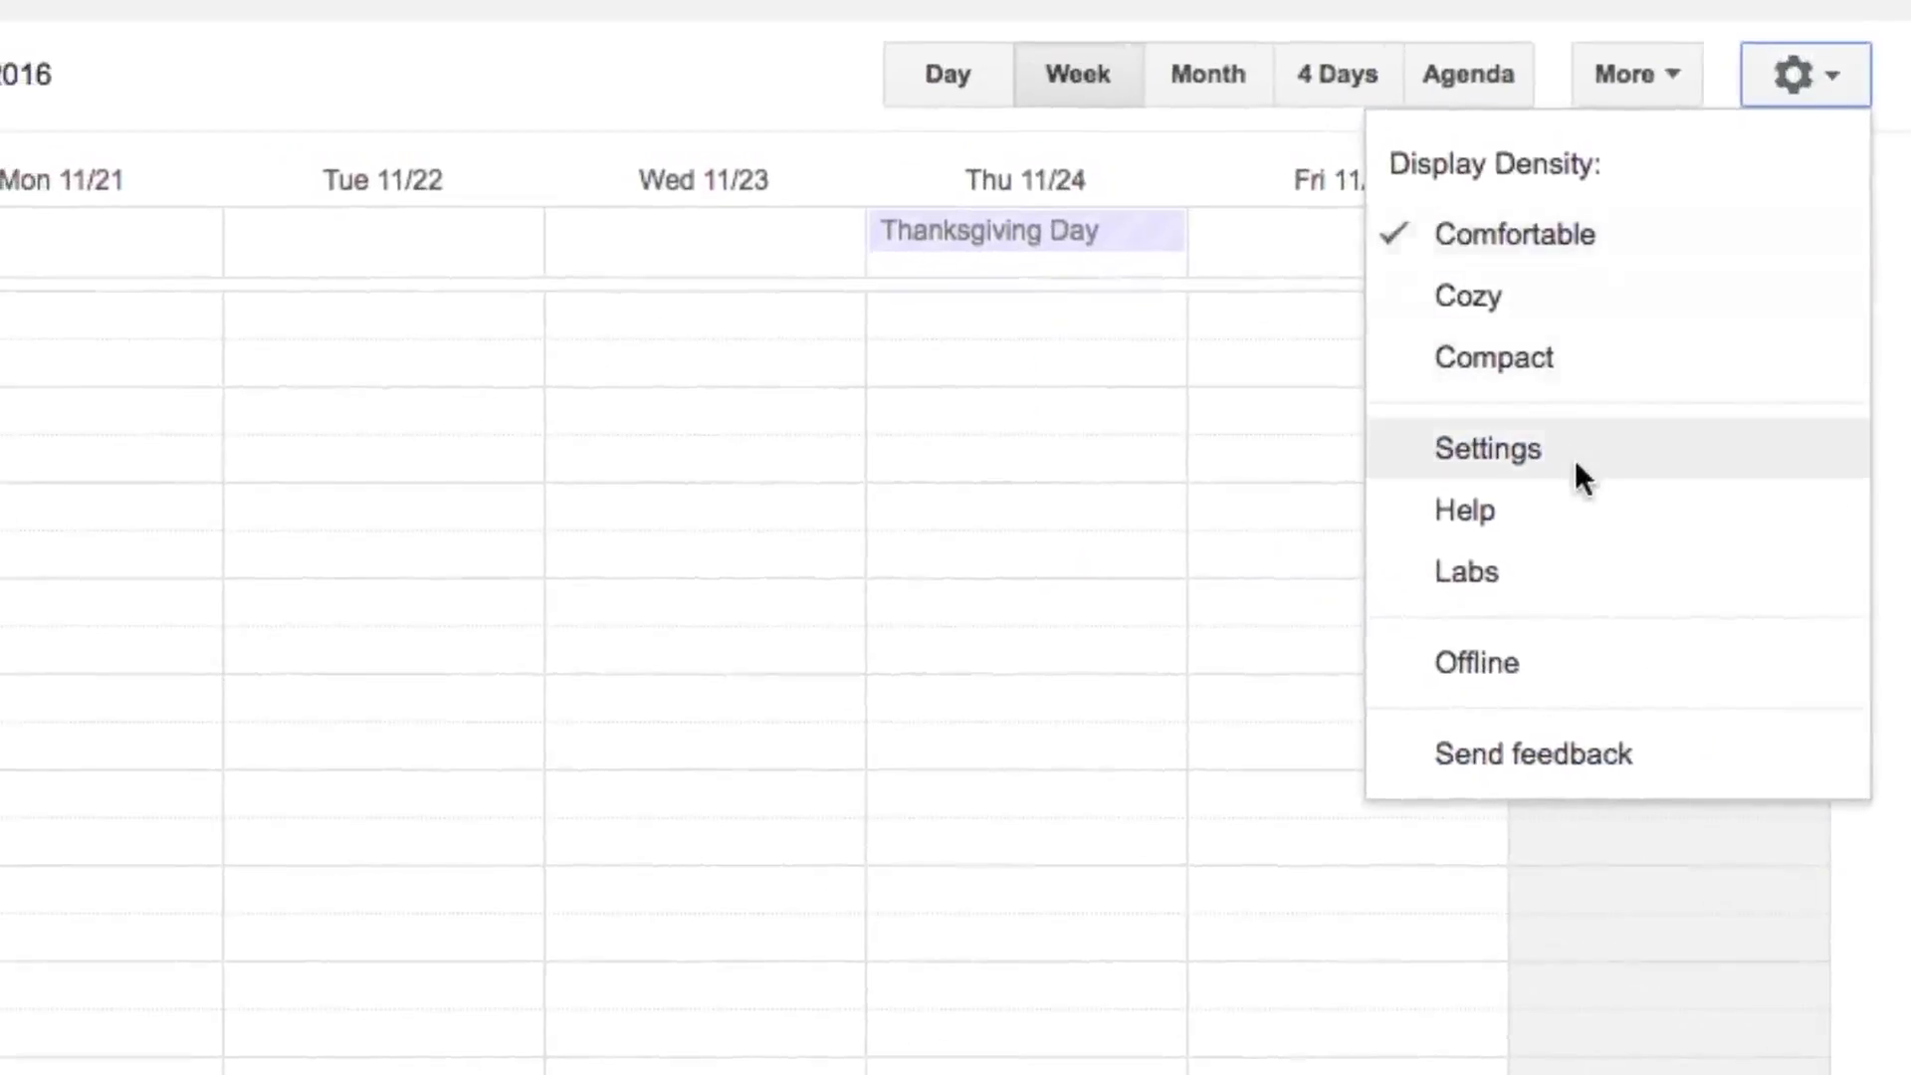
{"action": "left_click", "coordinate": [1575, 461]}
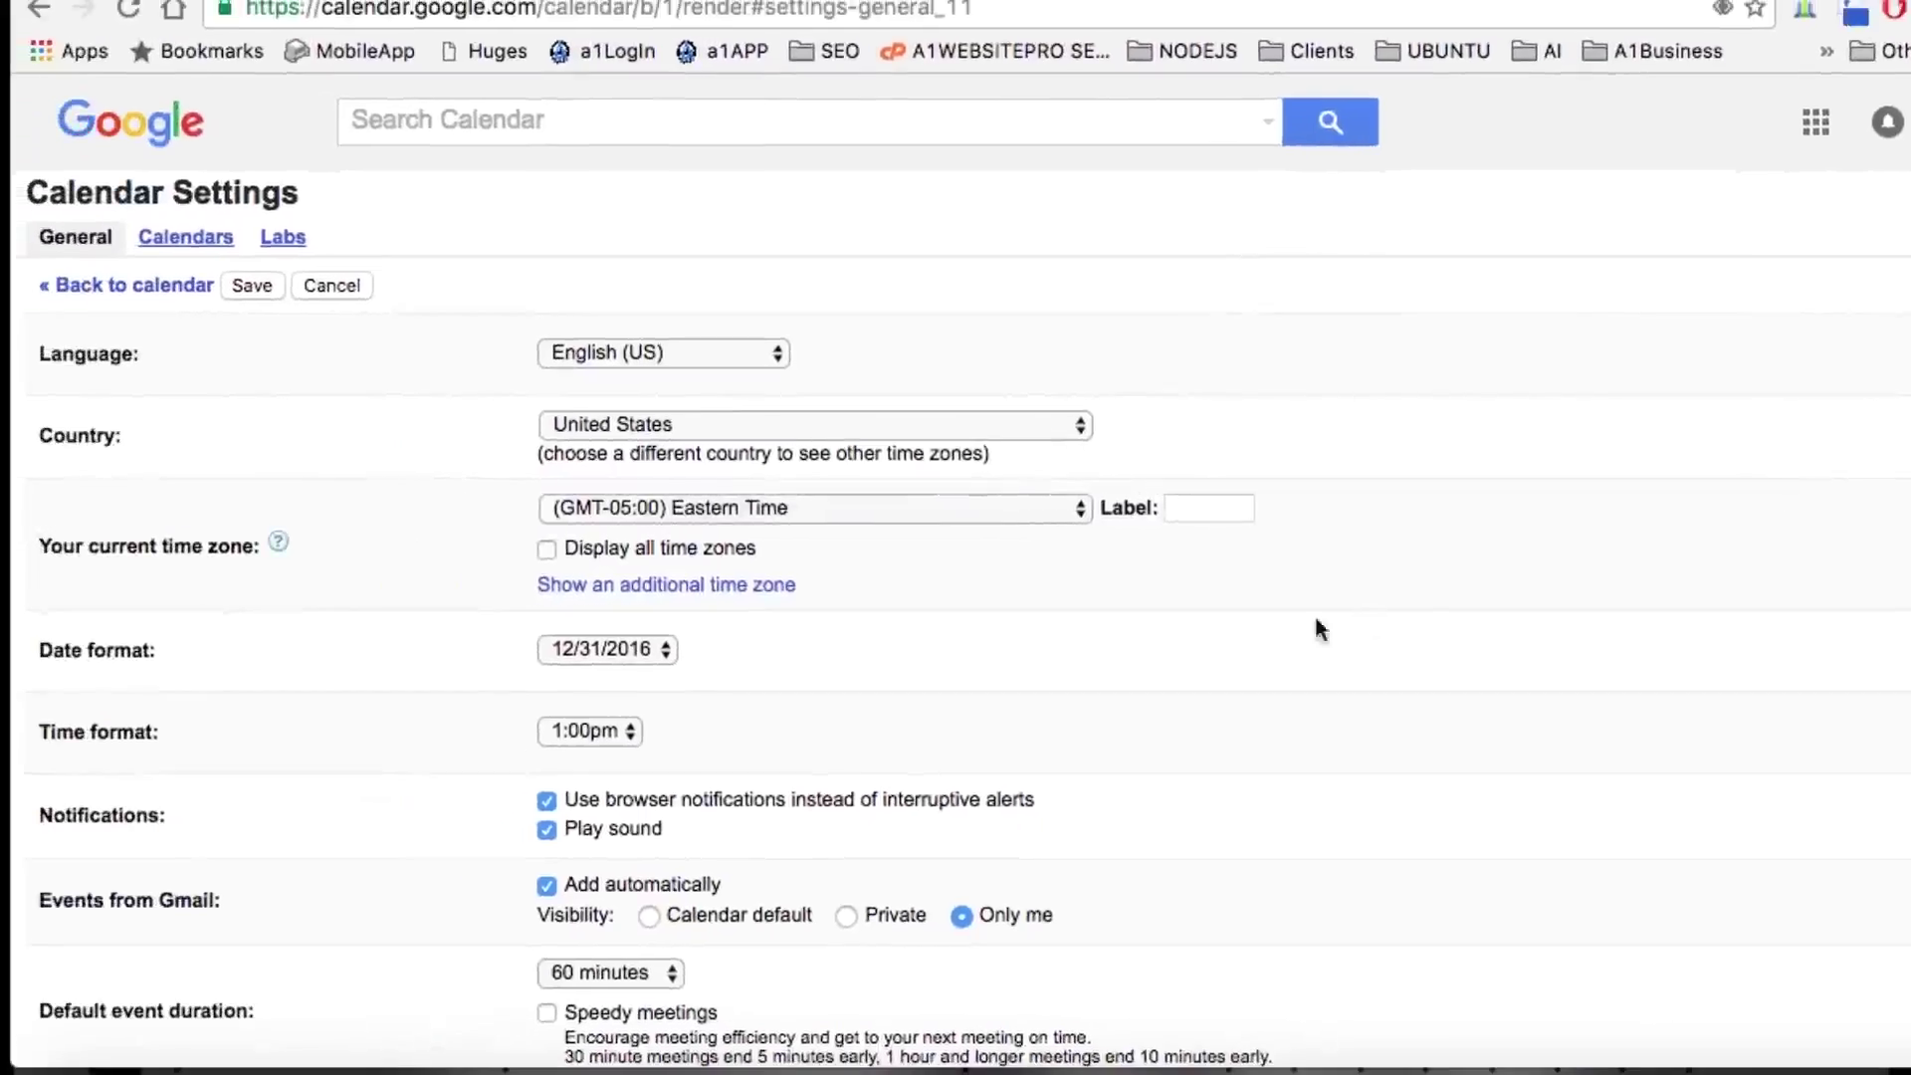
{"action": "scroll", "coordinate": [1226, 655], "scroll_direction": "down", "scroll_amount": 4}
{"action": "scroll", "coordinate": [1226, 656], "scroll_direction": "down", "scroll_amount": 2}
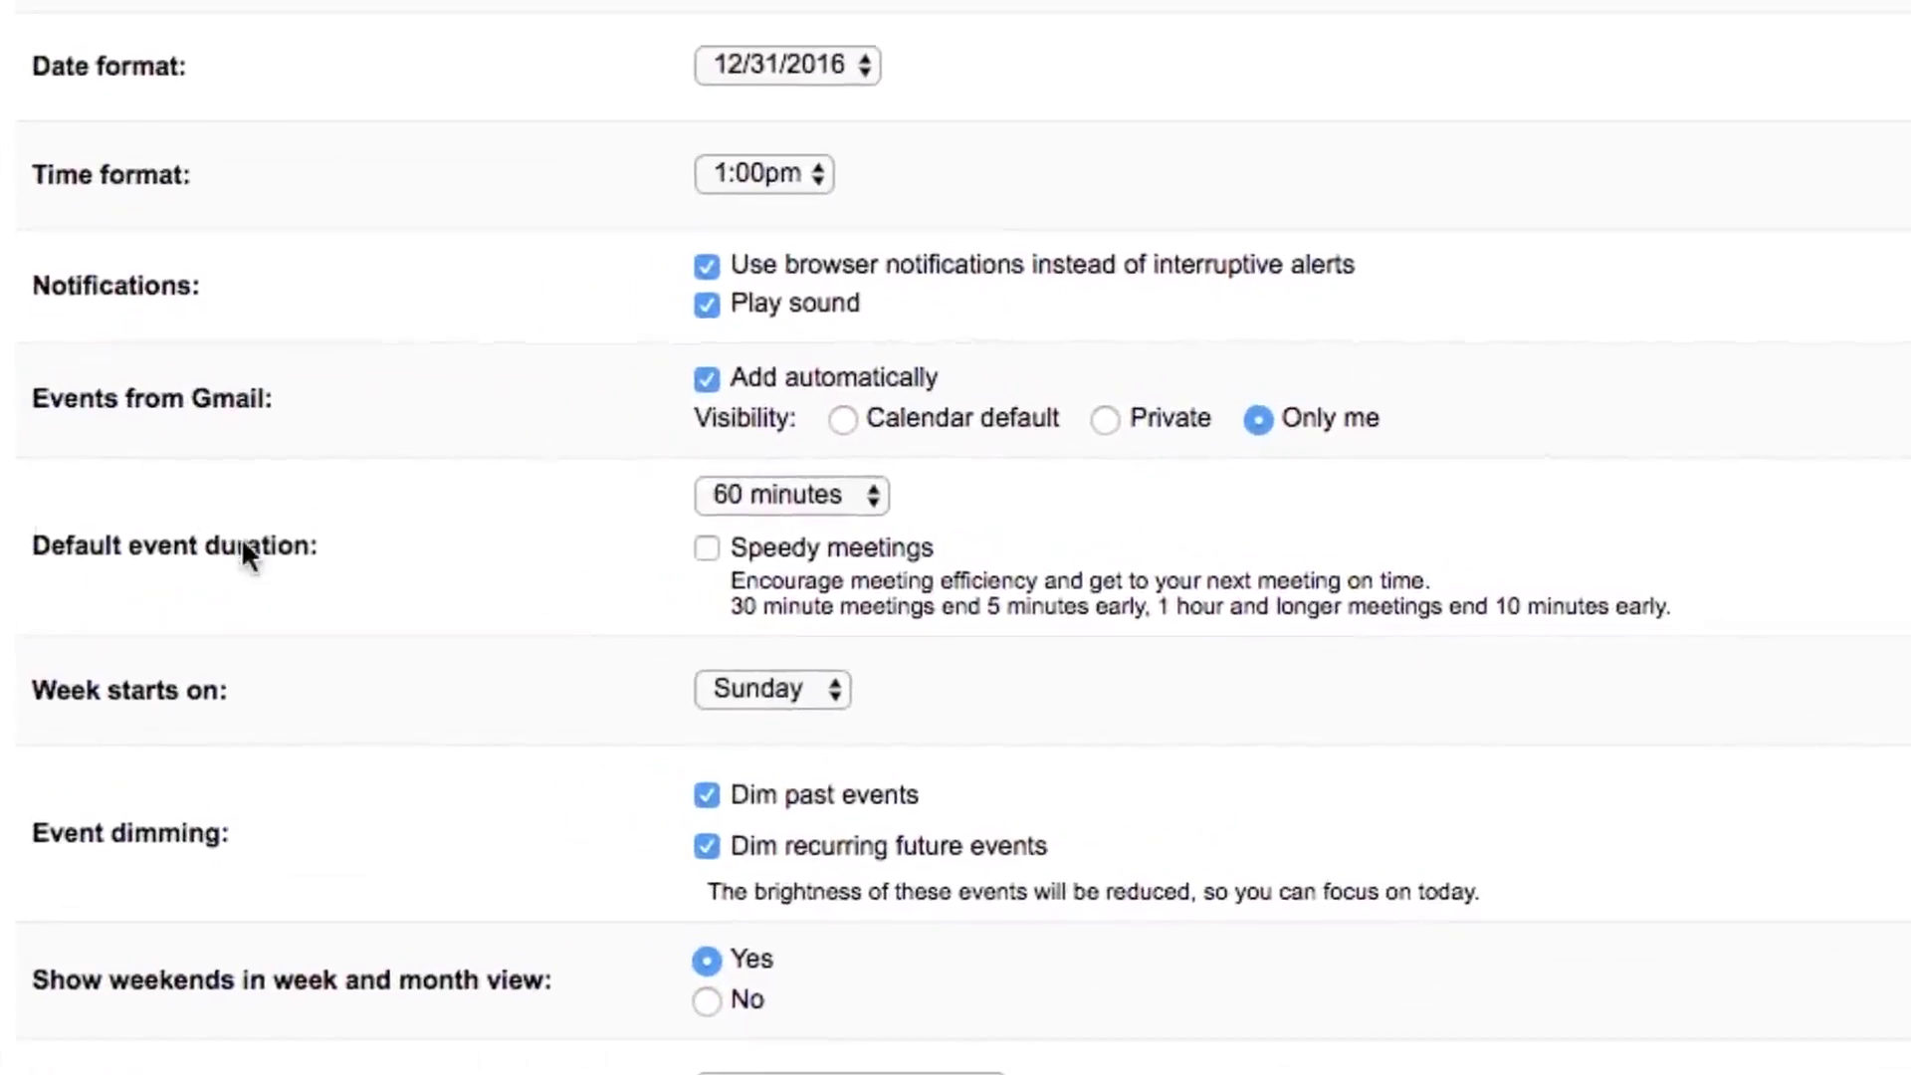
Try 15- and 120-minute default durations, return to 60, and enable Speedy meetings.
{"action": "left_click", "coordinate": [791, 494]}
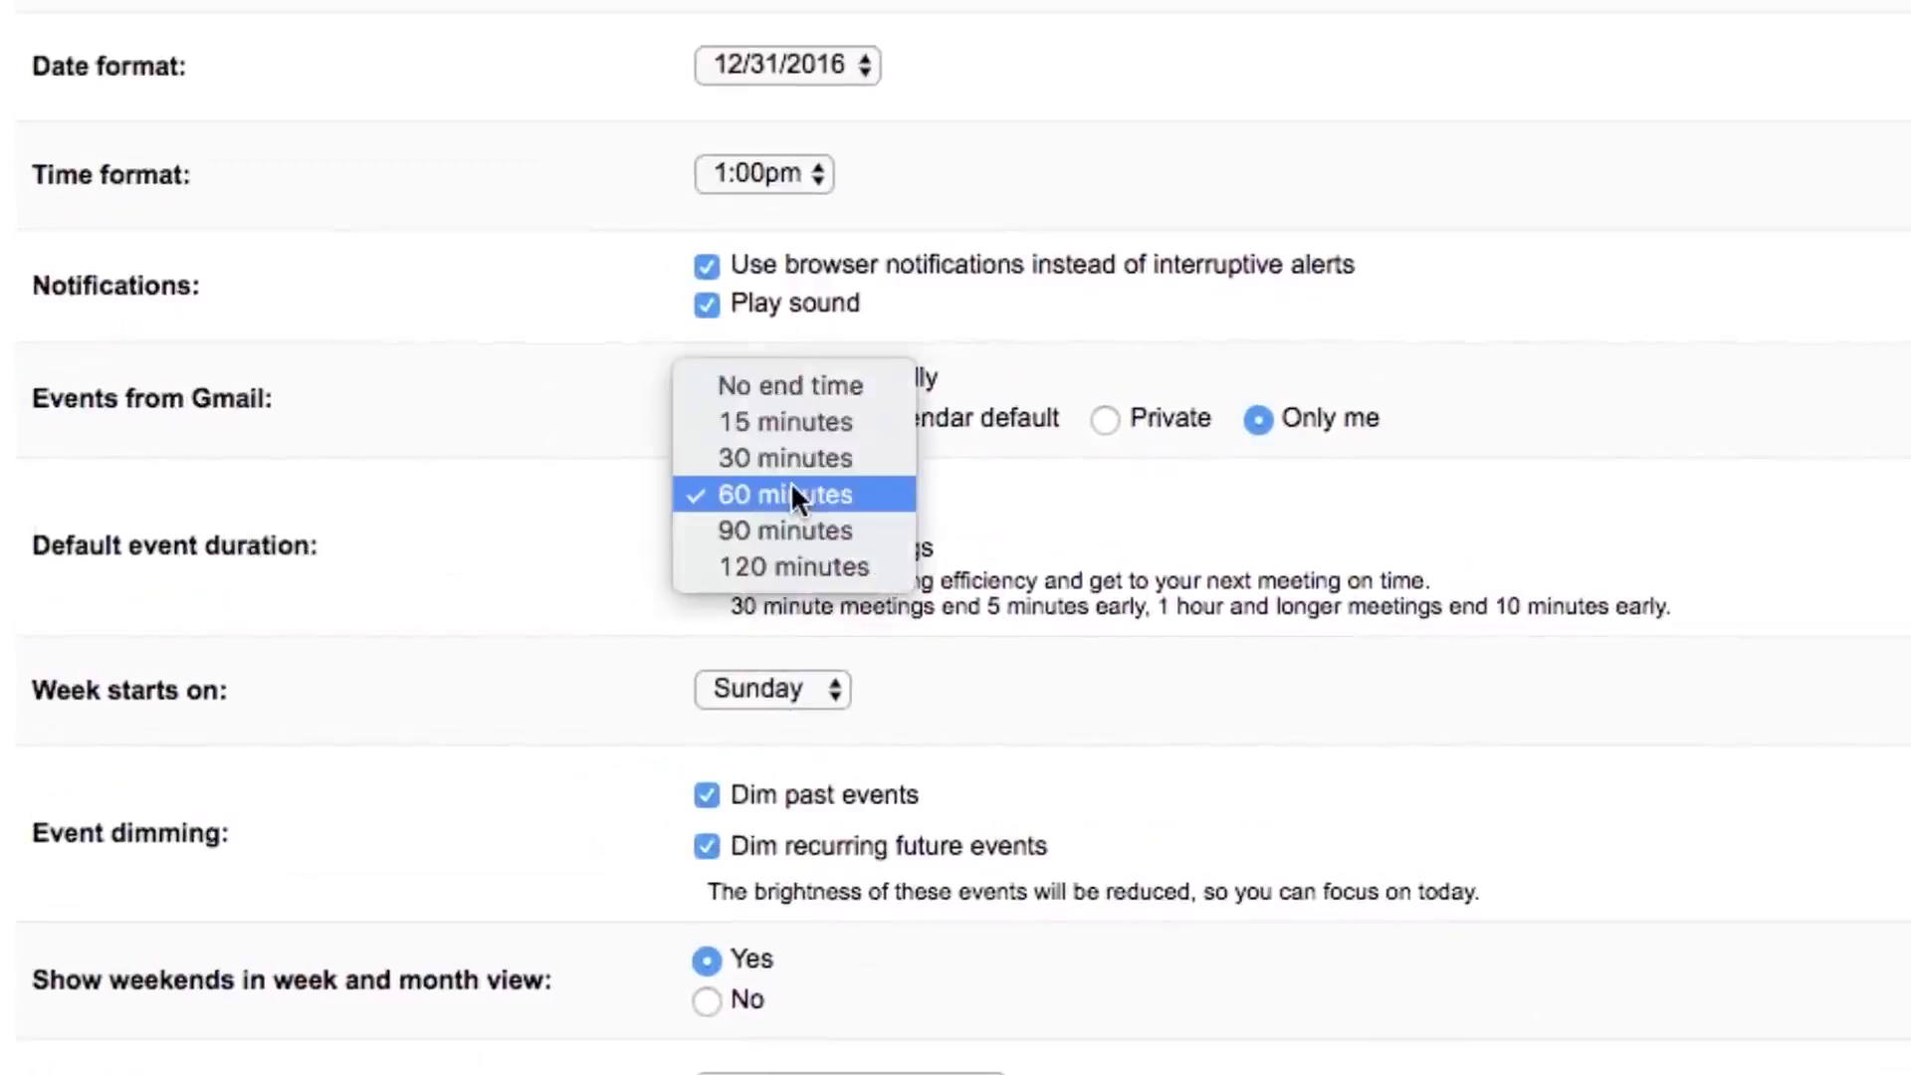
{"action": "left_click", "coordinate": [785, 421]}
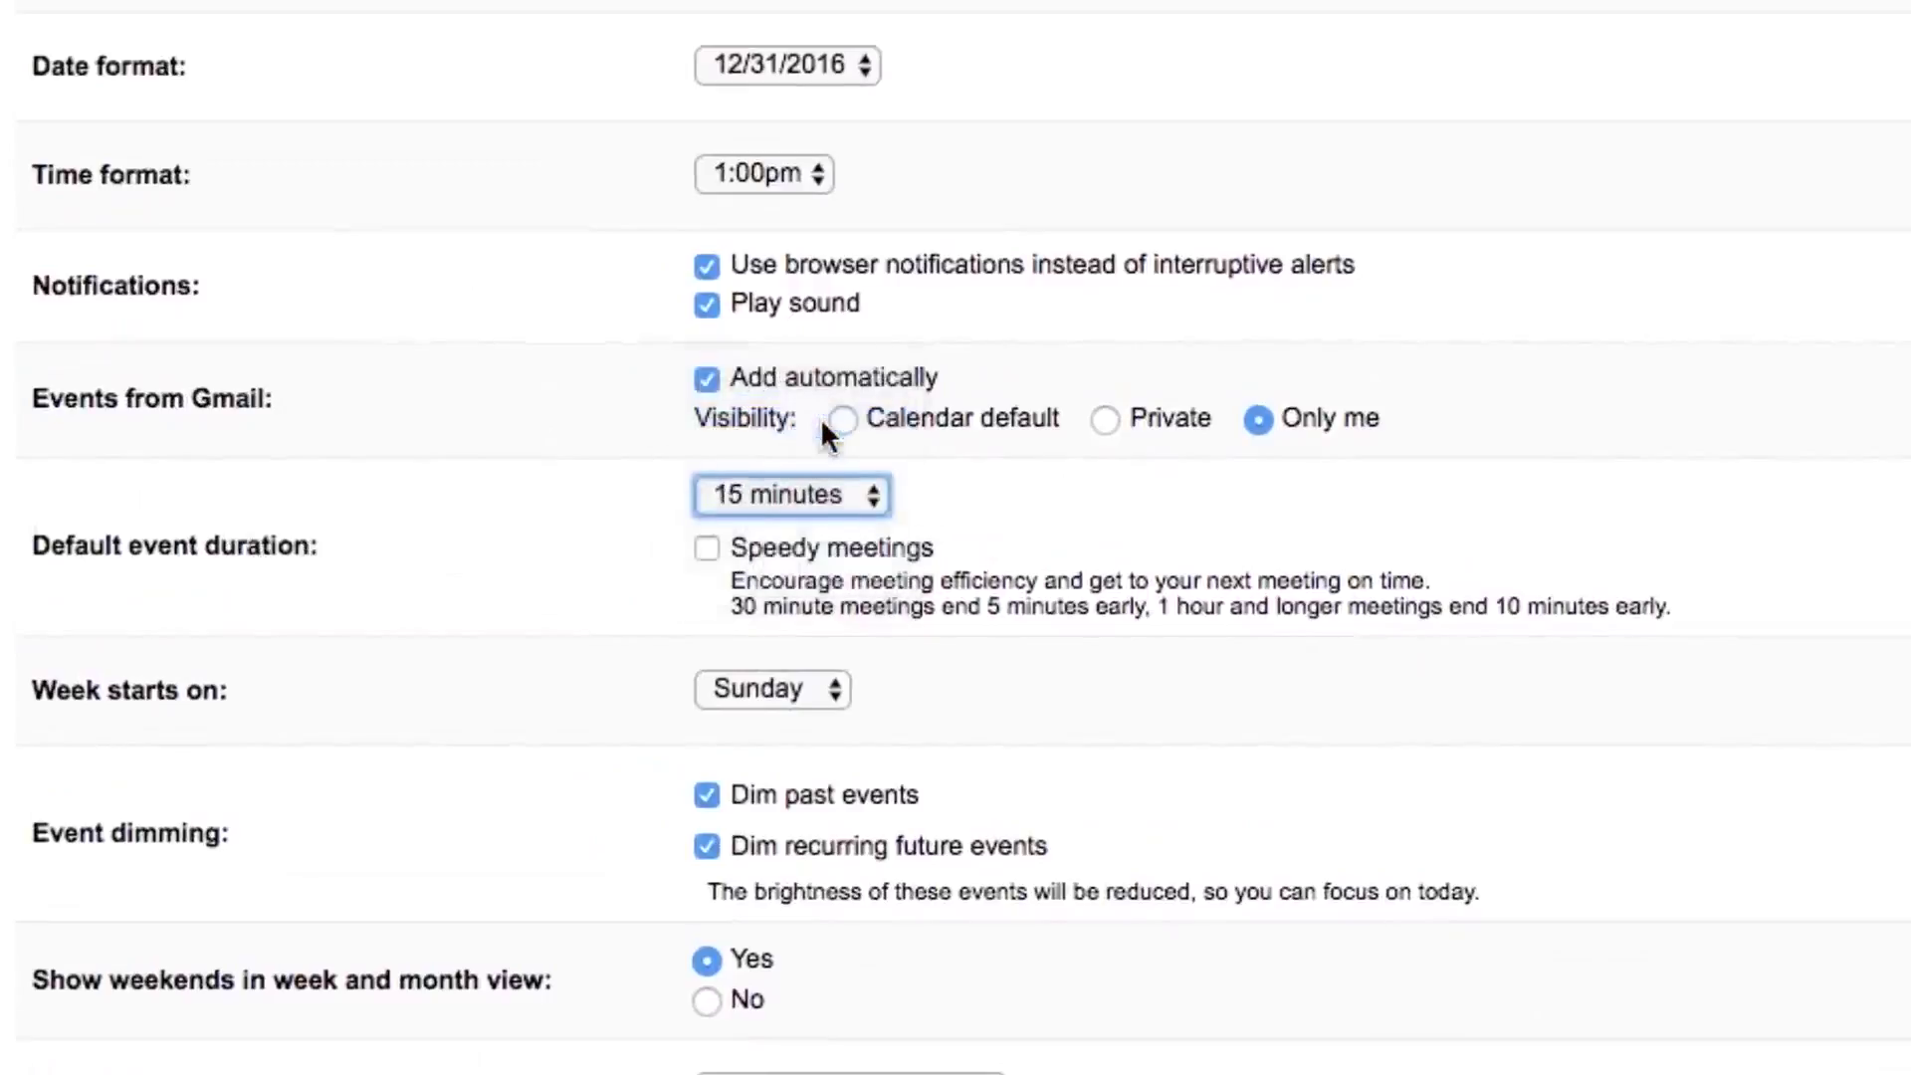
{"action": "left_click", "coordinate": [817, 506]}
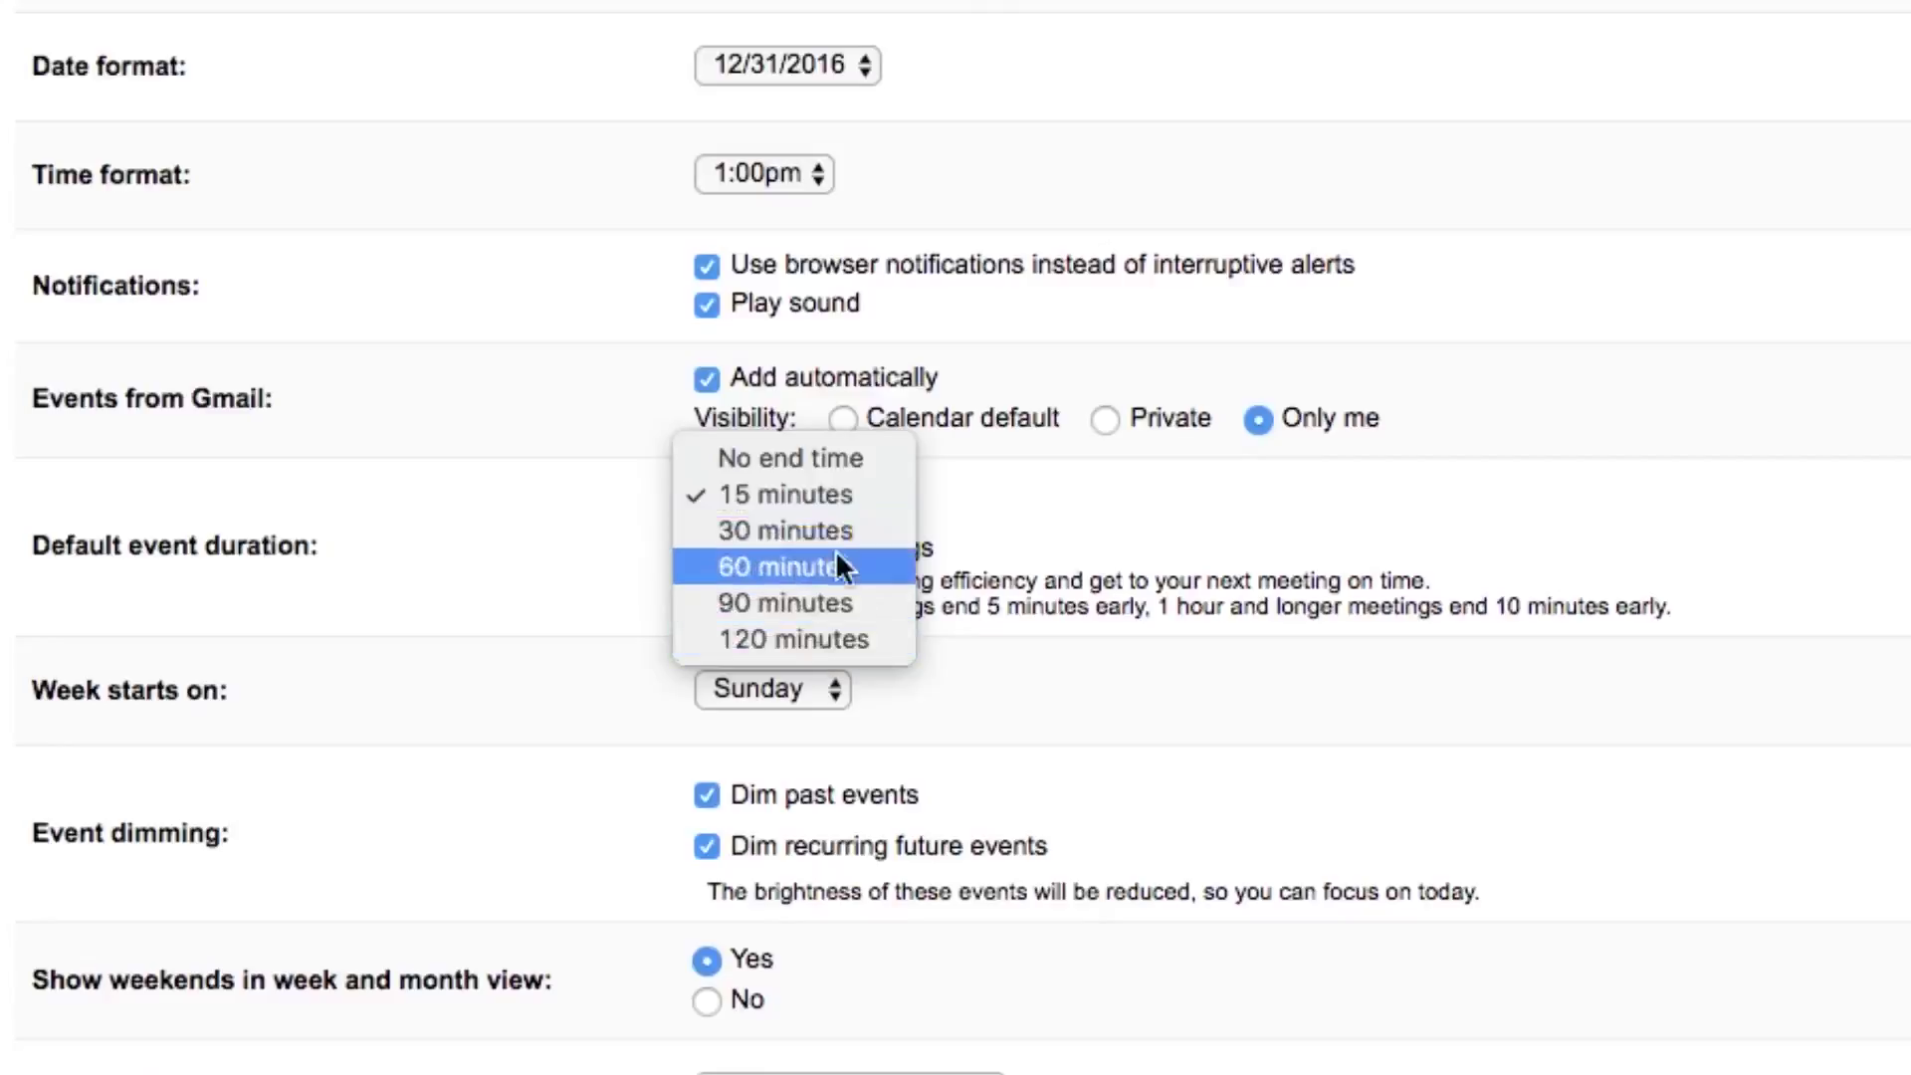
{"action": "left_click", "coordinate": [829, 638]}
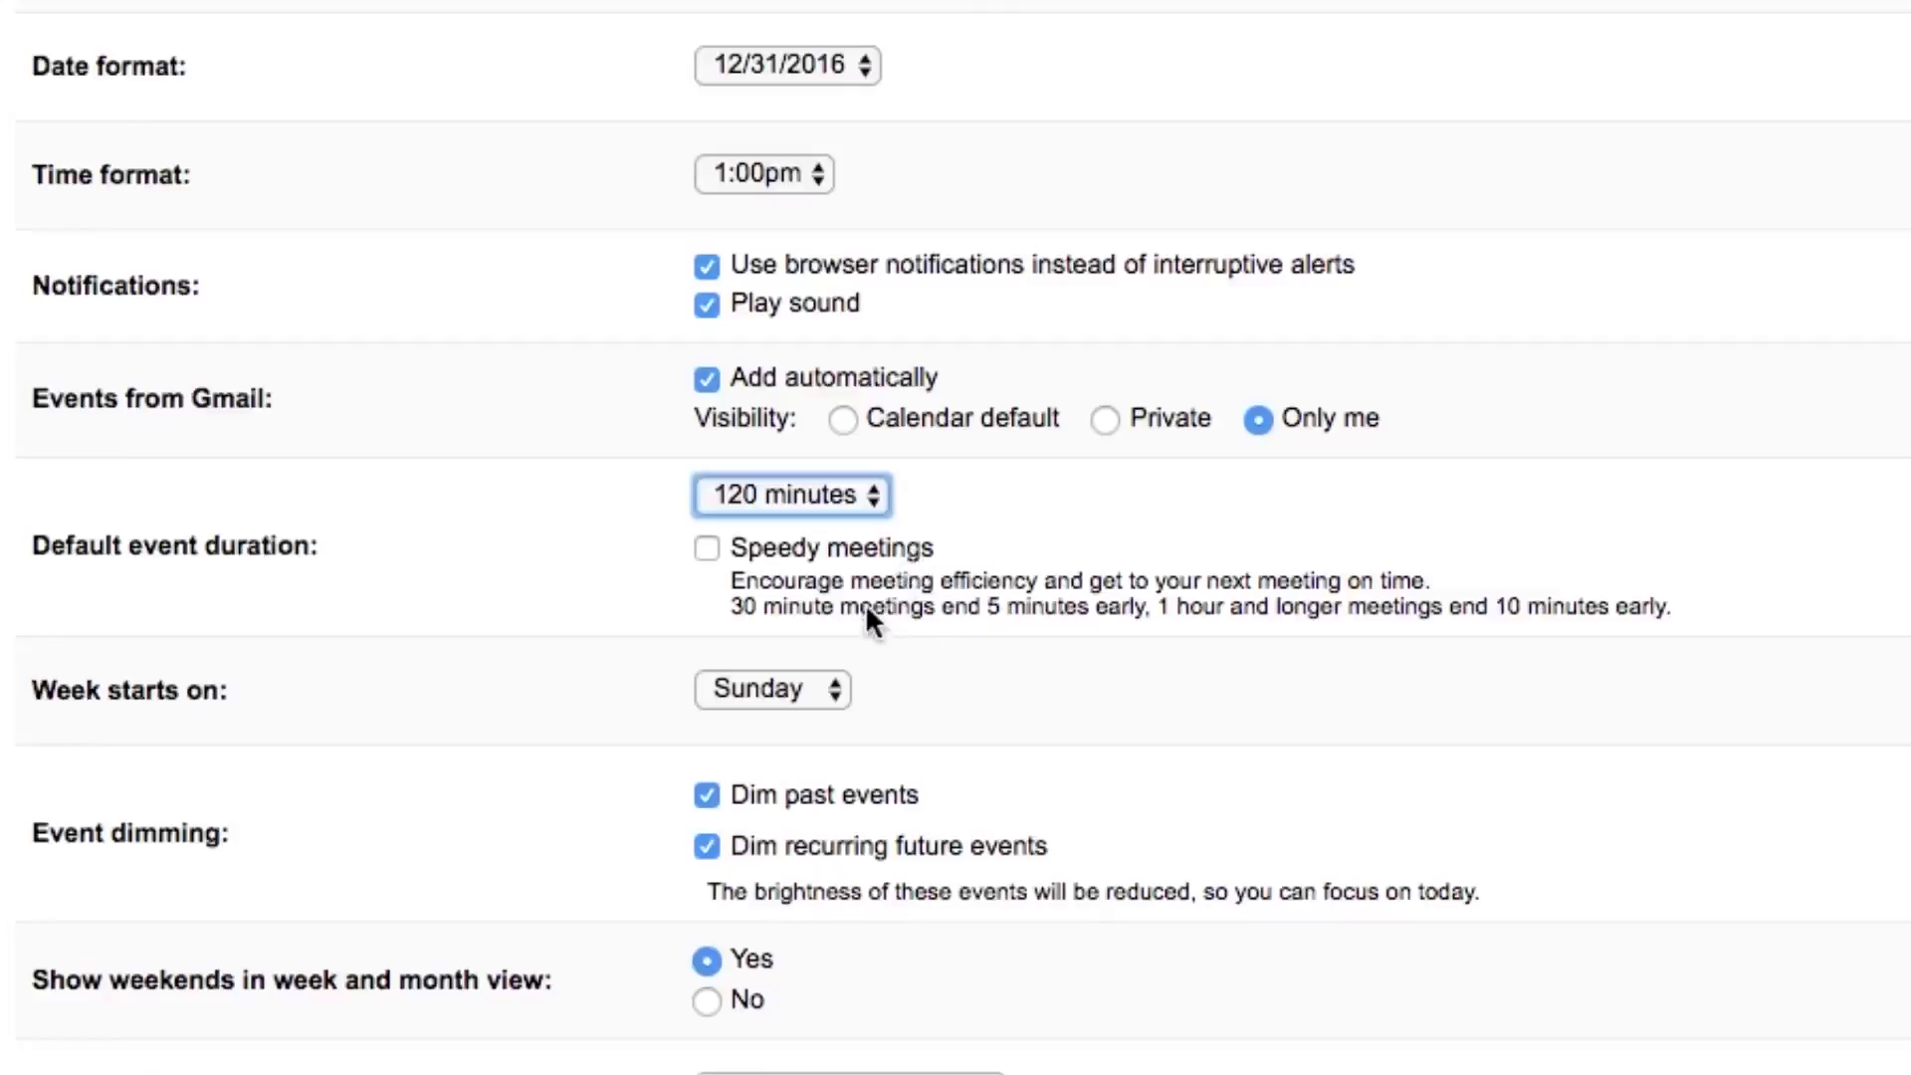
{"action": "left_click", "coordinate": [854, 491]}
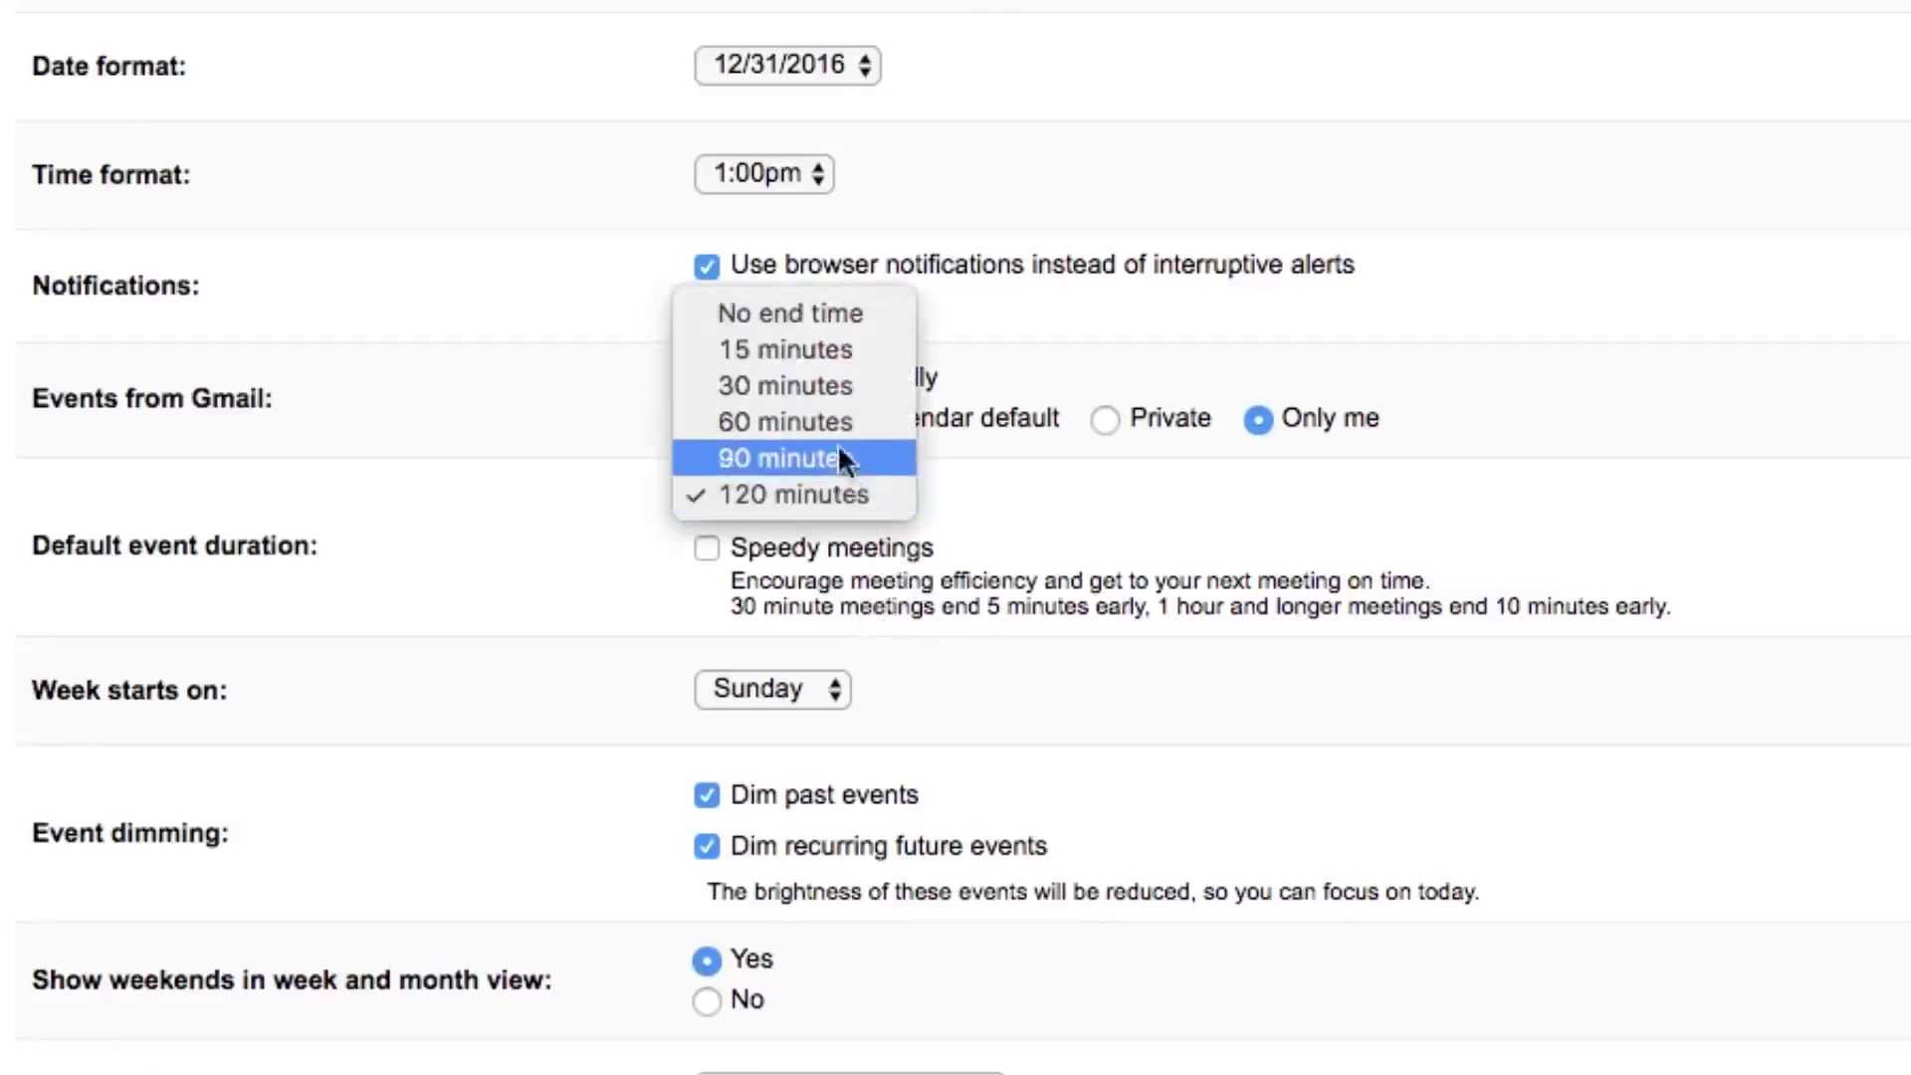
{"action": "left_click", "coordinate": [733, 488]}
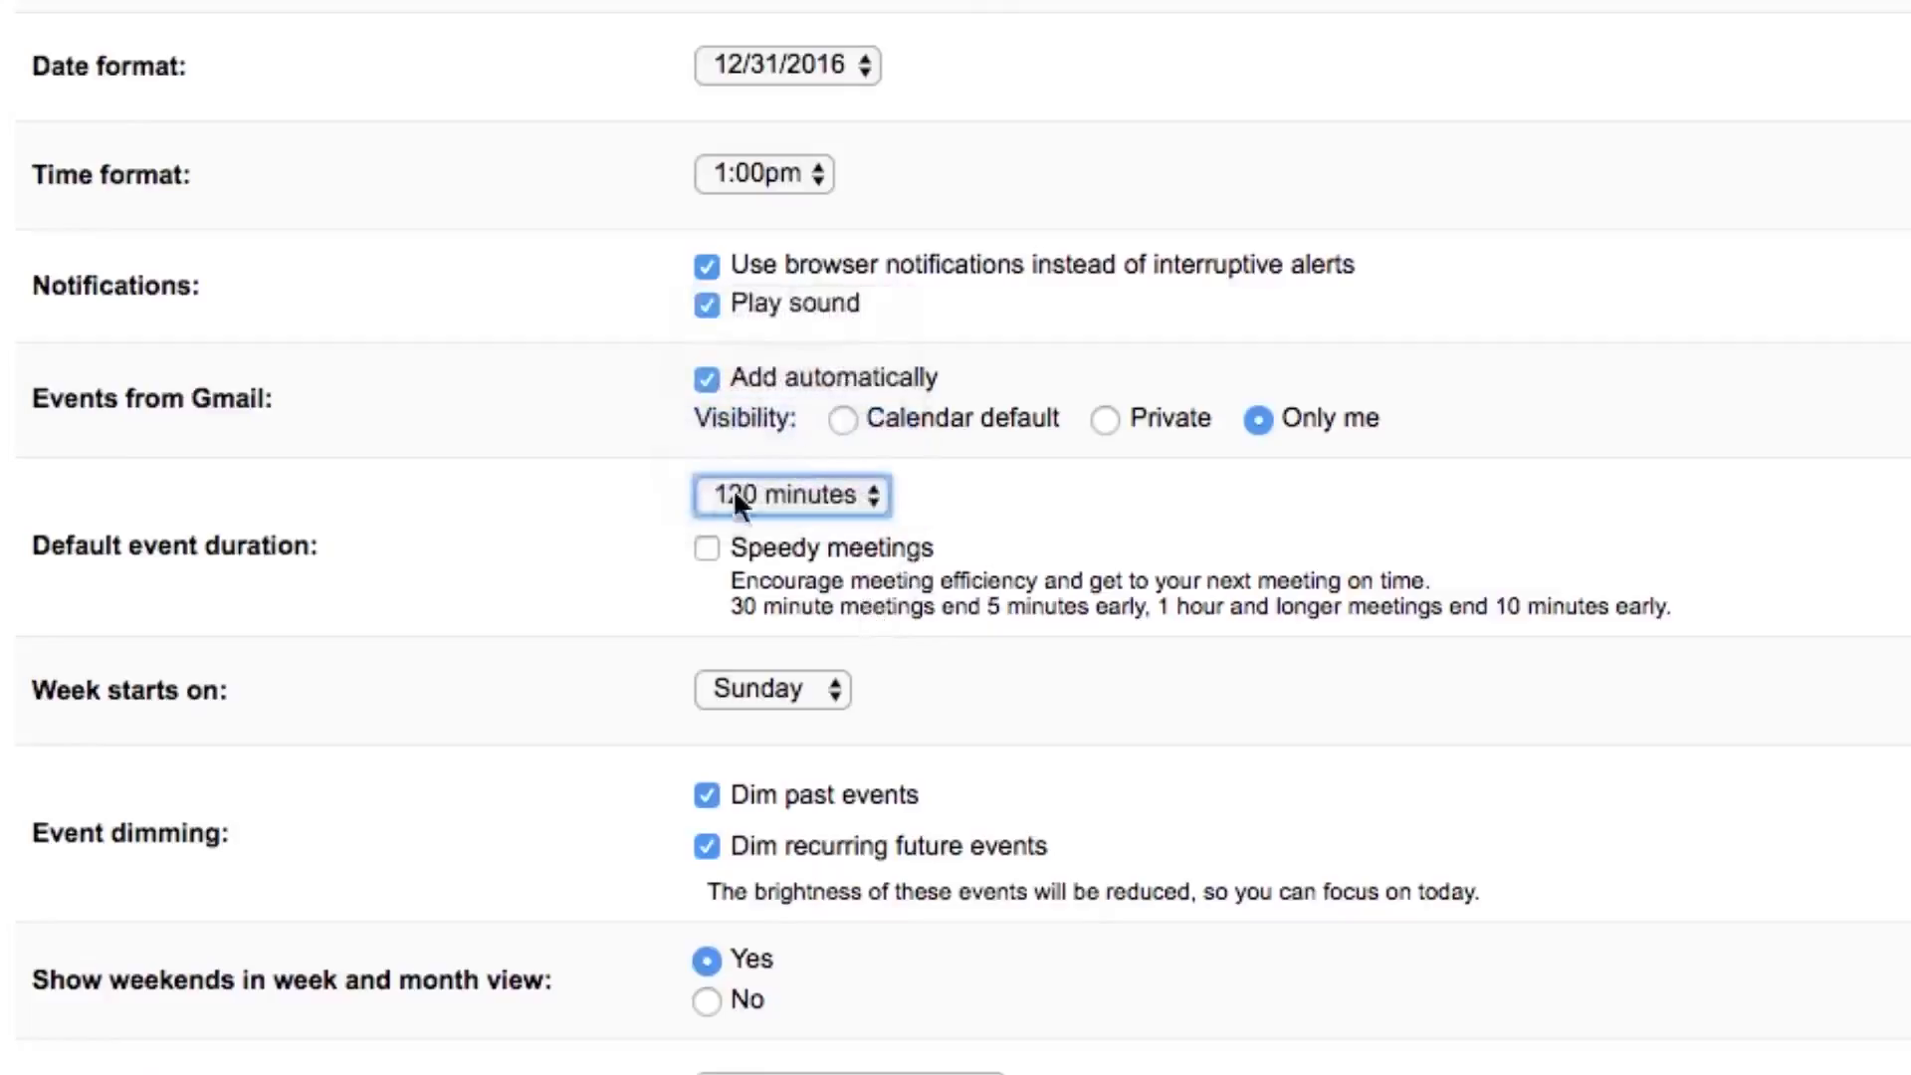
{"action": "left_click", "coordinate": [707, 549]}
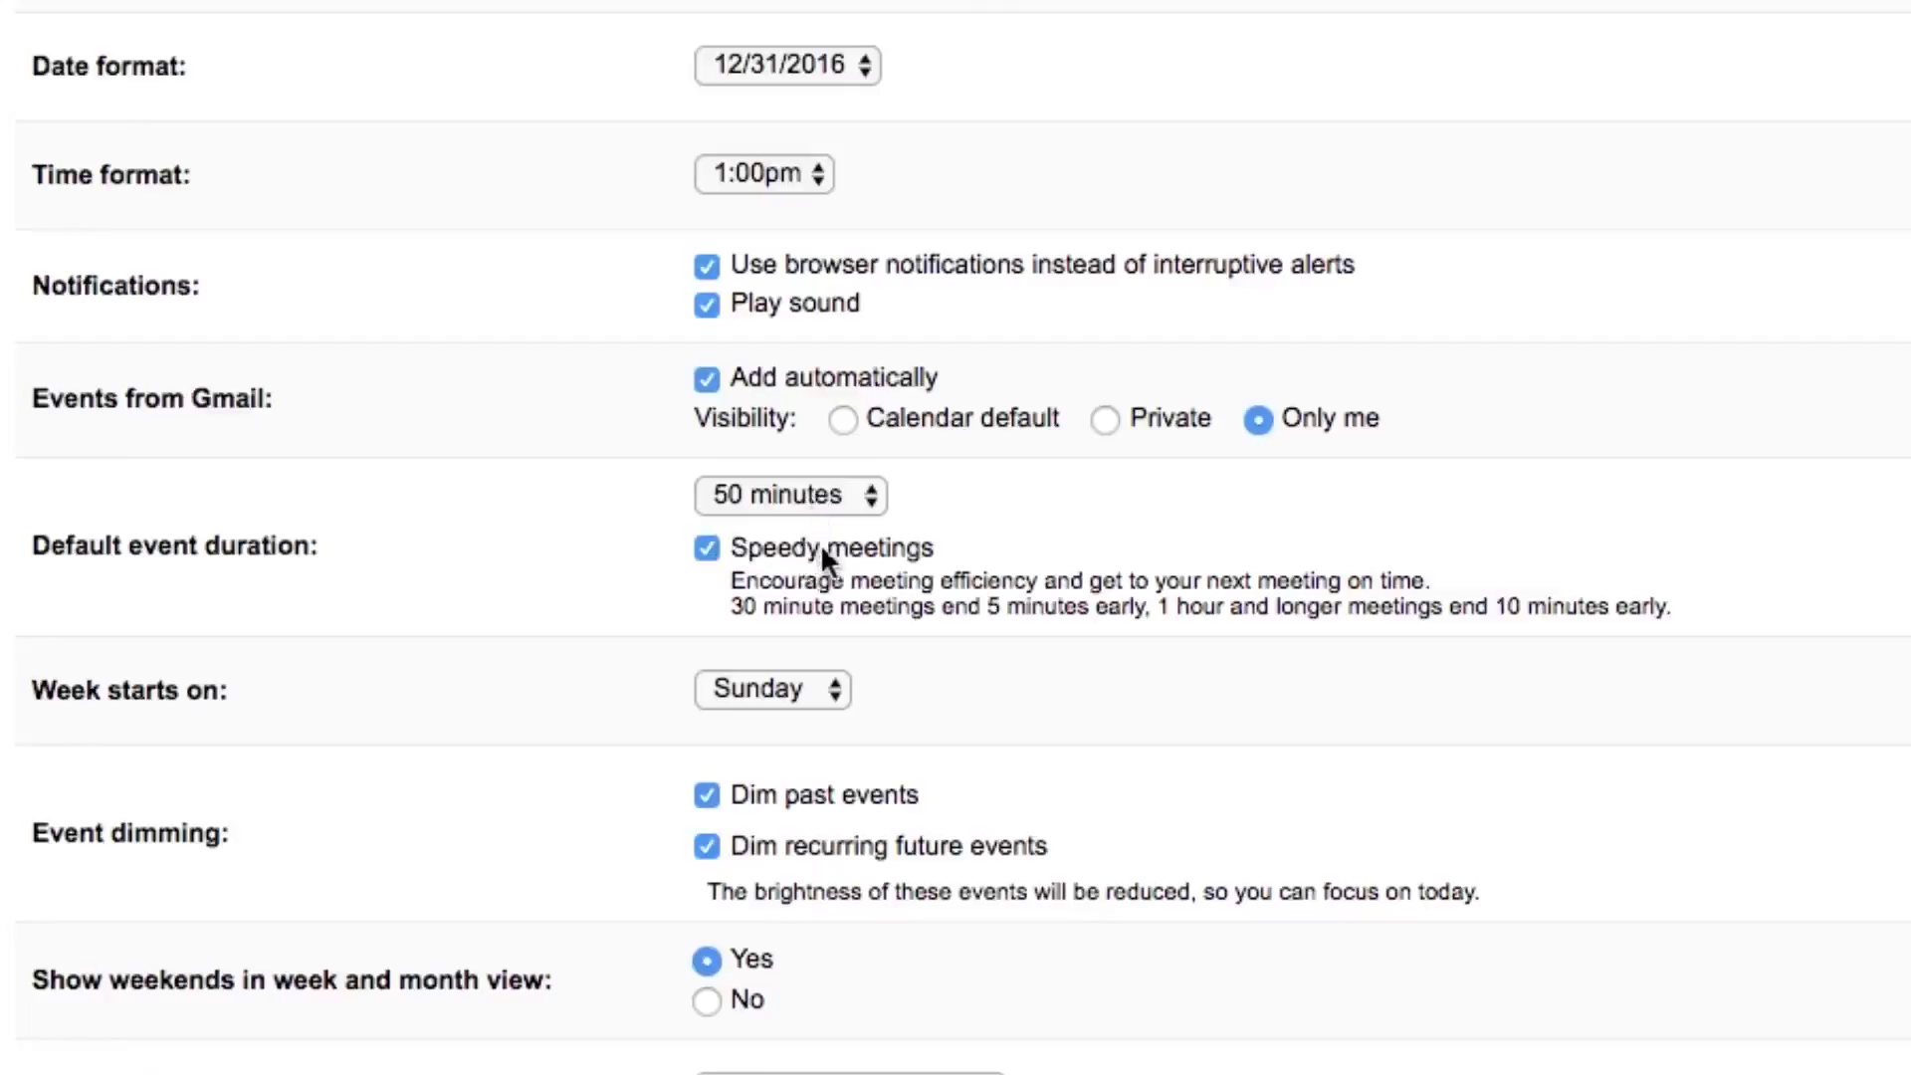
{"action": "scroll", "coordinate": [1712, 639], "scroll_direction": "up", "scroll_amount": 5}
{"action": "scroll", "coordinate": [1712, 639], "scroll_direction": "up", "scroll_amount": 3}
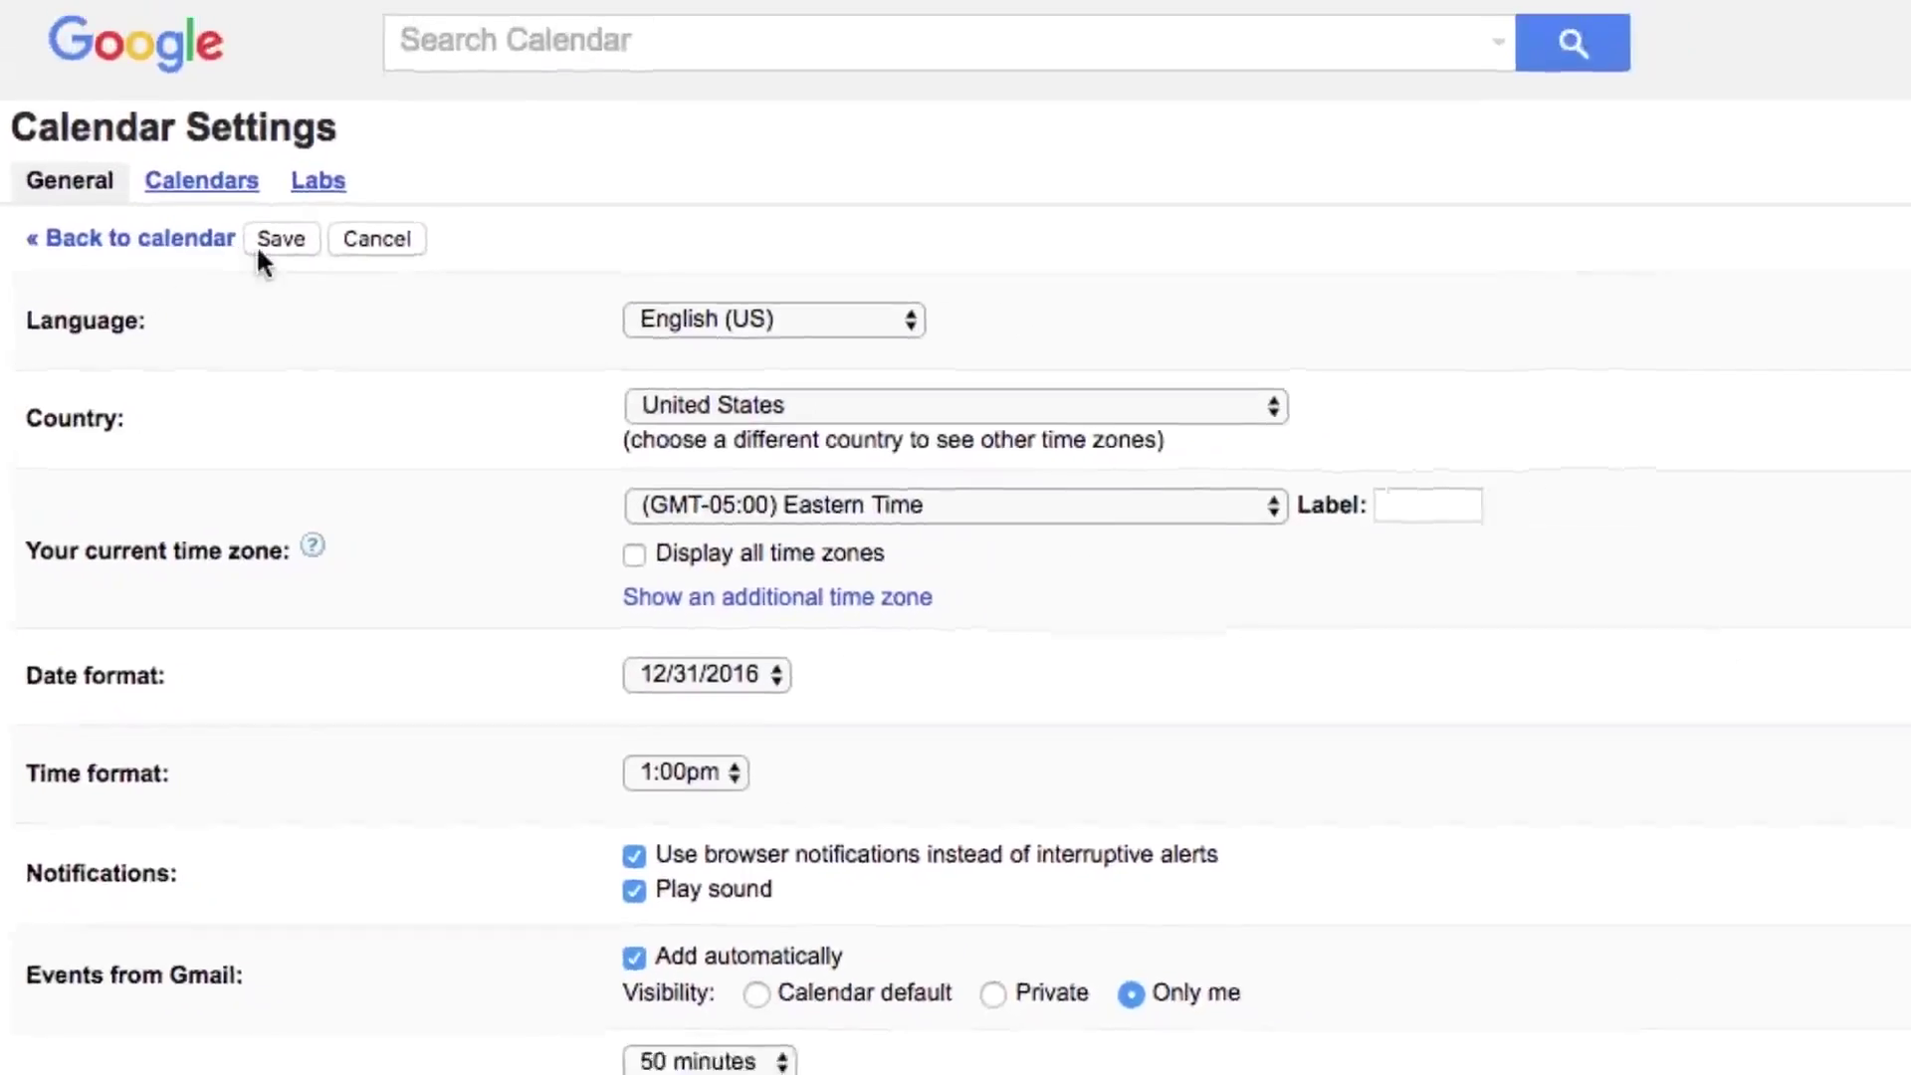
Save the 50-minute default and confirm a Saturday 6am draft spans 6:00–6:50am.
{"action": "left_click", "coordinate": [315, 208]}
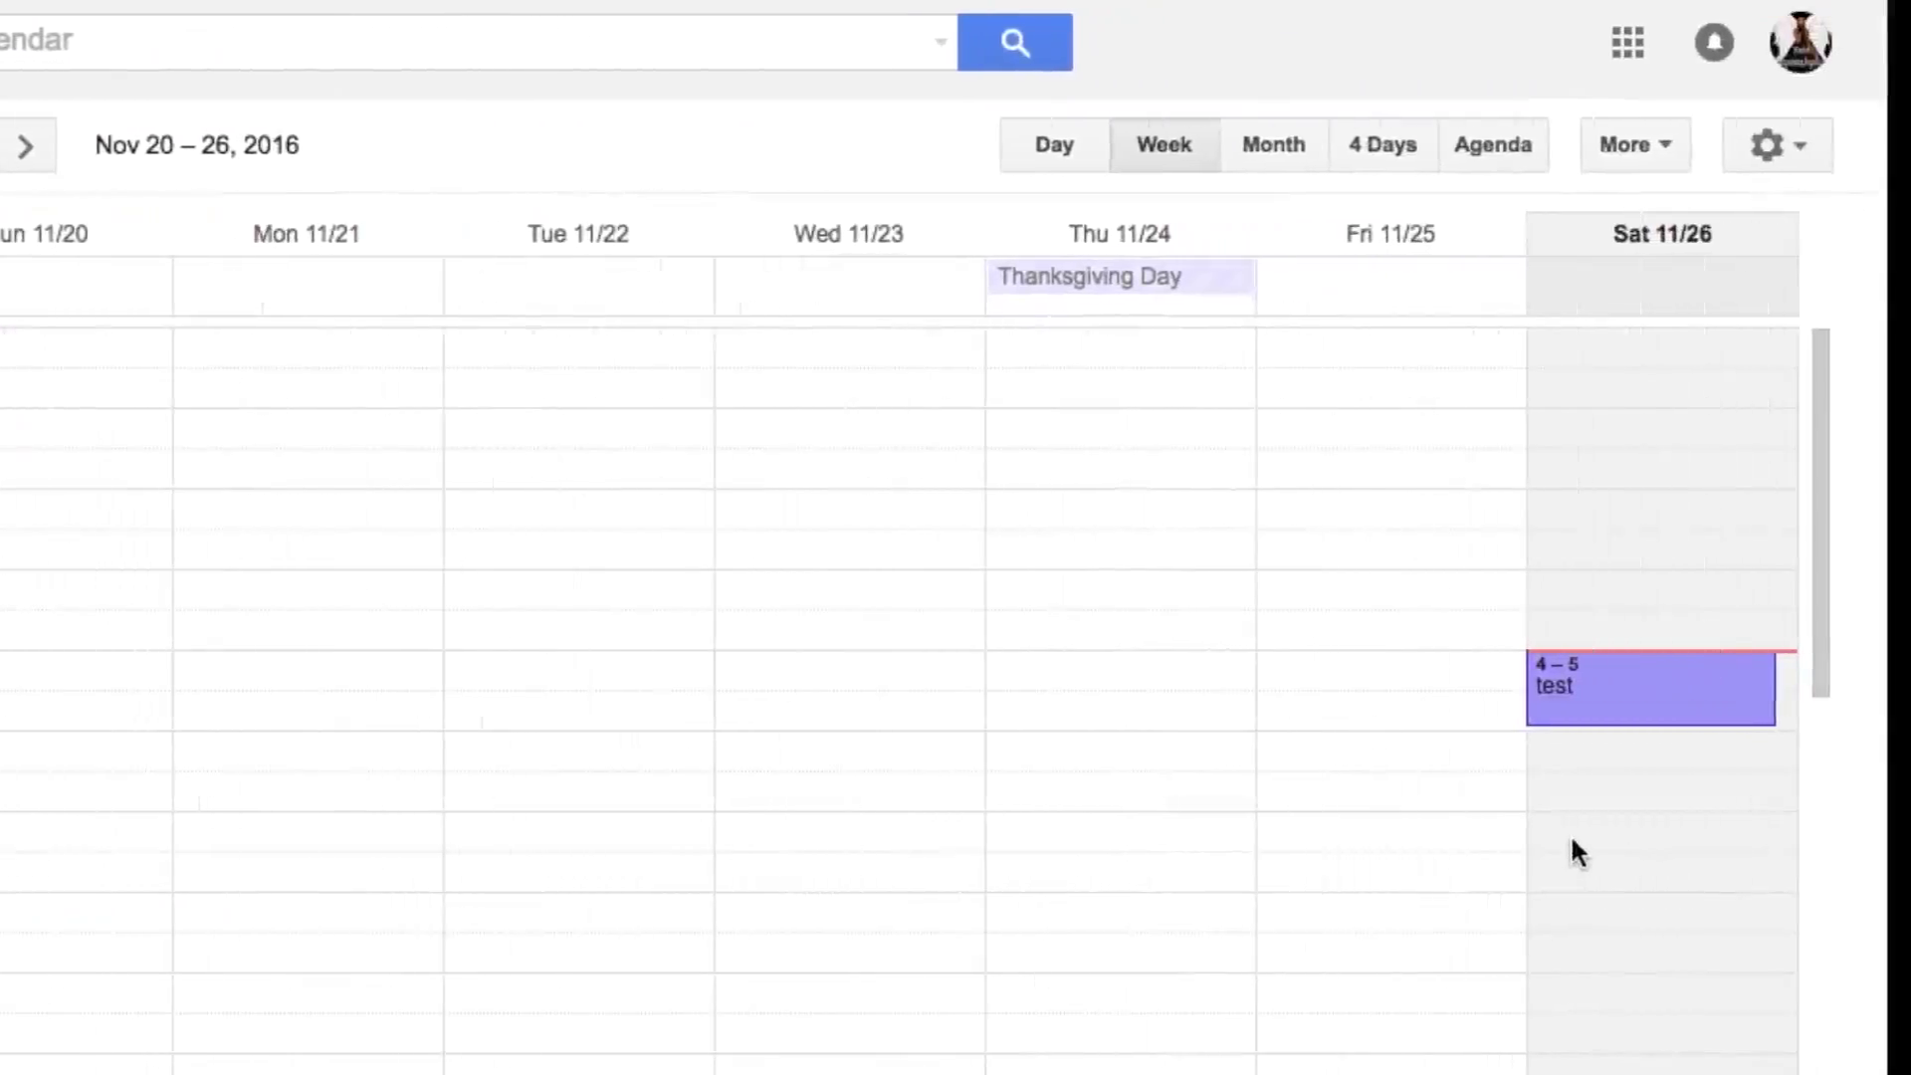
{"action": "left_click", "coordinate": [1568, 833]}
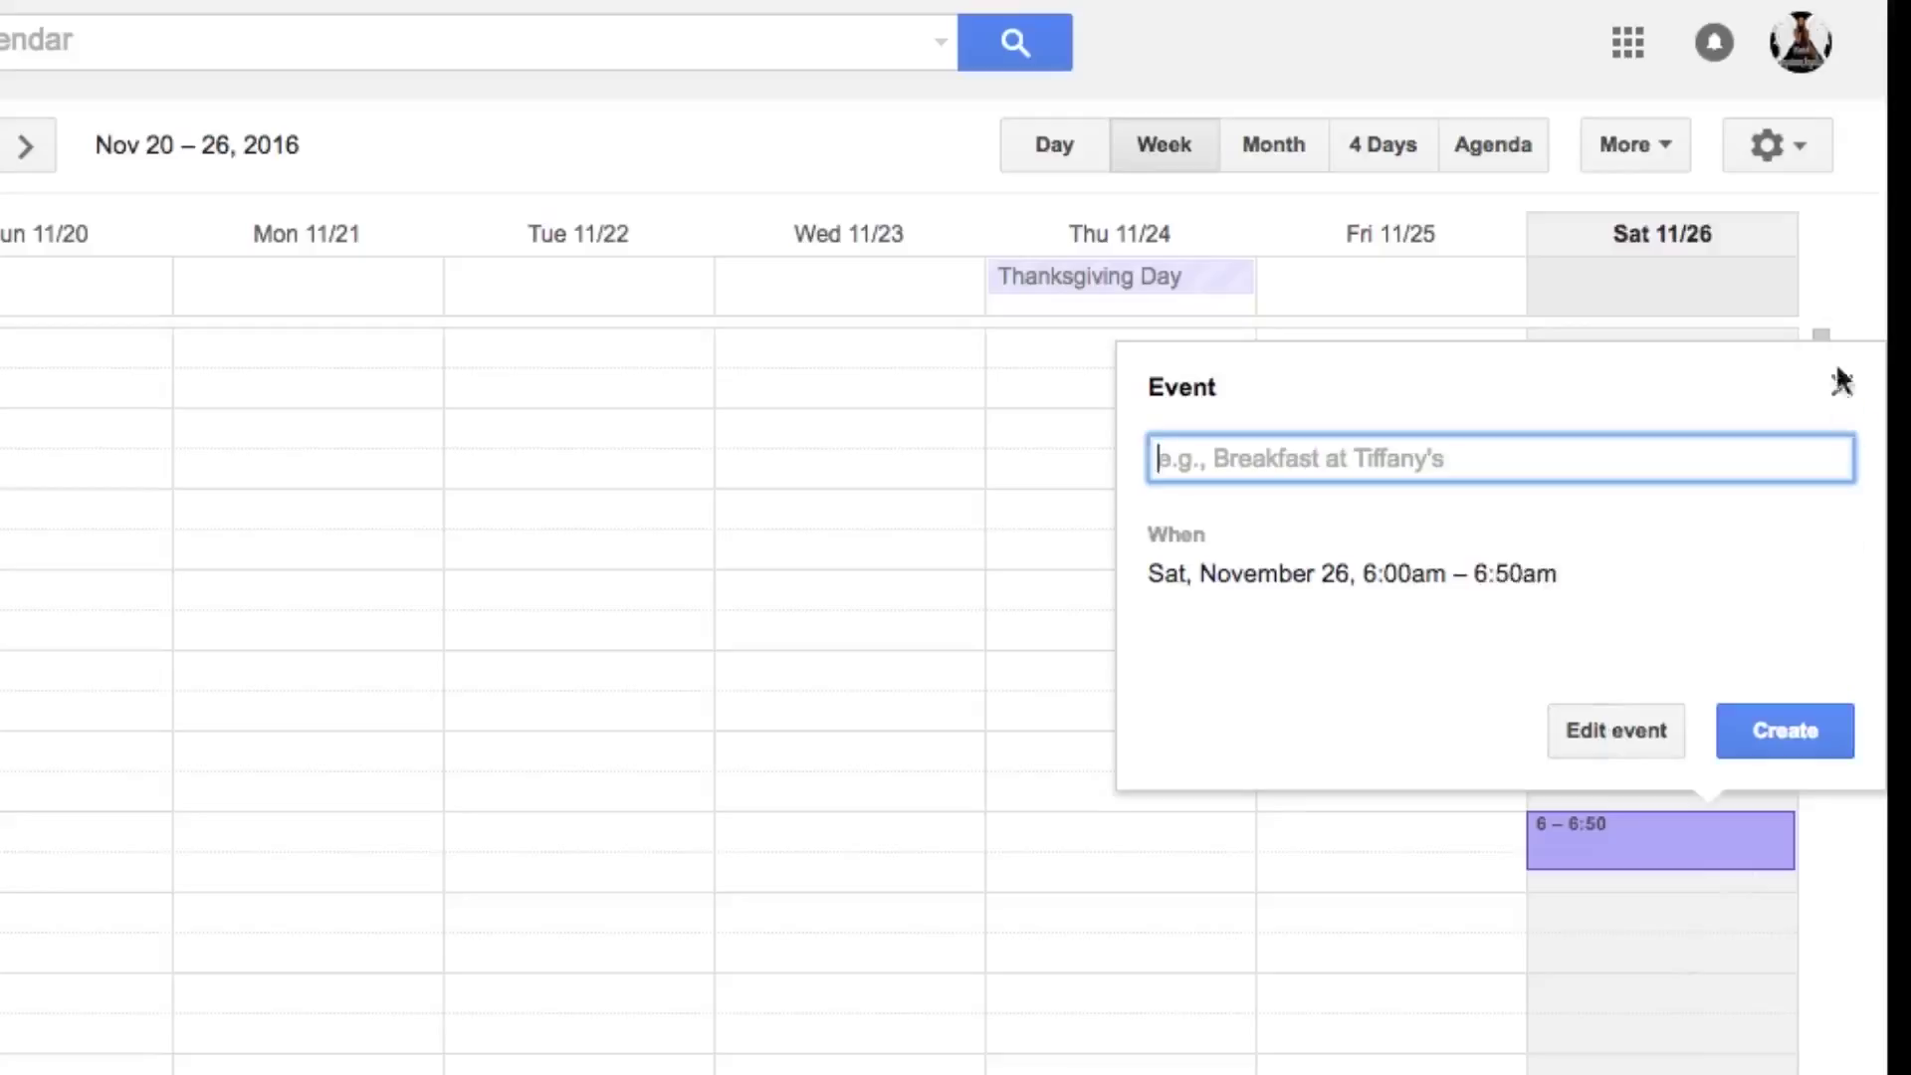
{"action": "left_click", "coordinate": [1784, 156]}
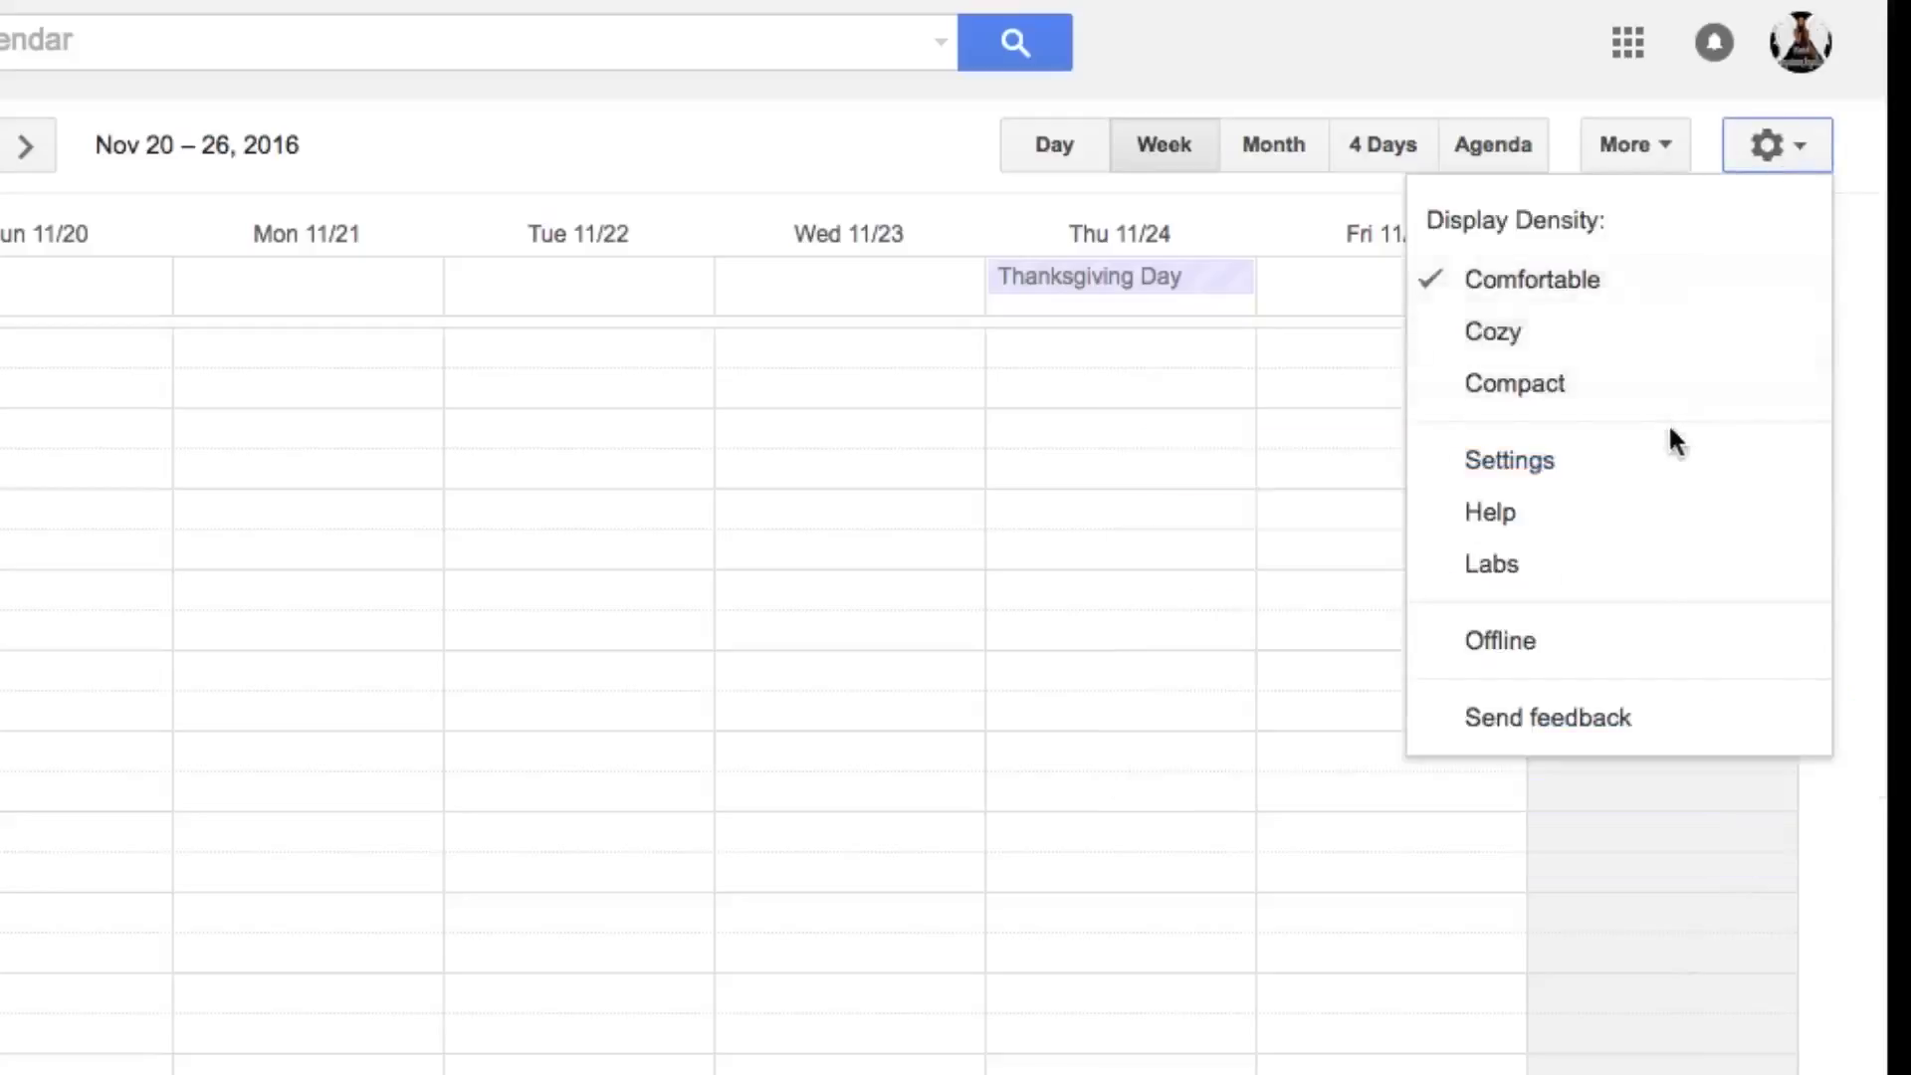
Choose a 110-minute default duration and untick Speedy meetings, making it 120 minutes.
{"action": "left_click", "coordinate": [1509, 460]}
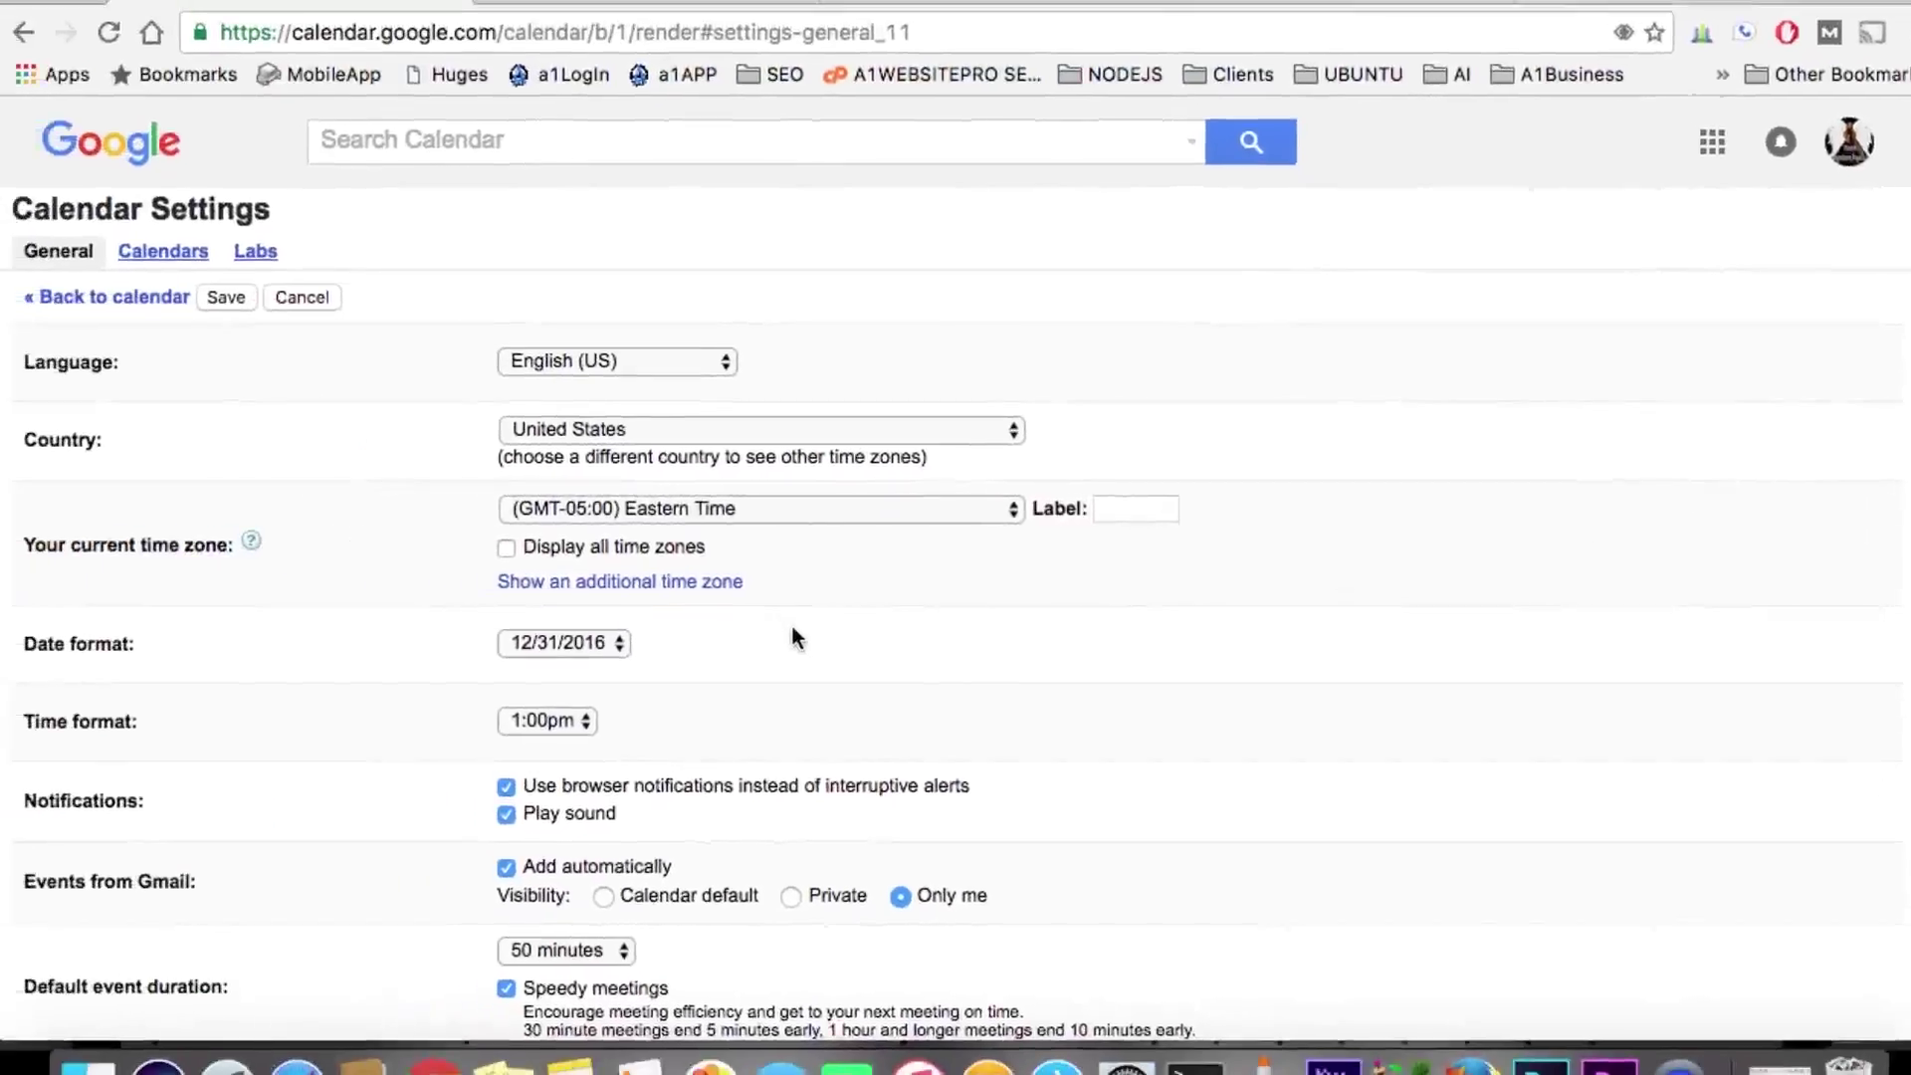
{"action": "scroll", "coordinate": [789, 621], "scroll_direction": "down", "scroll_amount": 5}
{"action": "scroll", "coordinate": [792, 624], "scroll_direction": "down", "scroll_amount": 2}
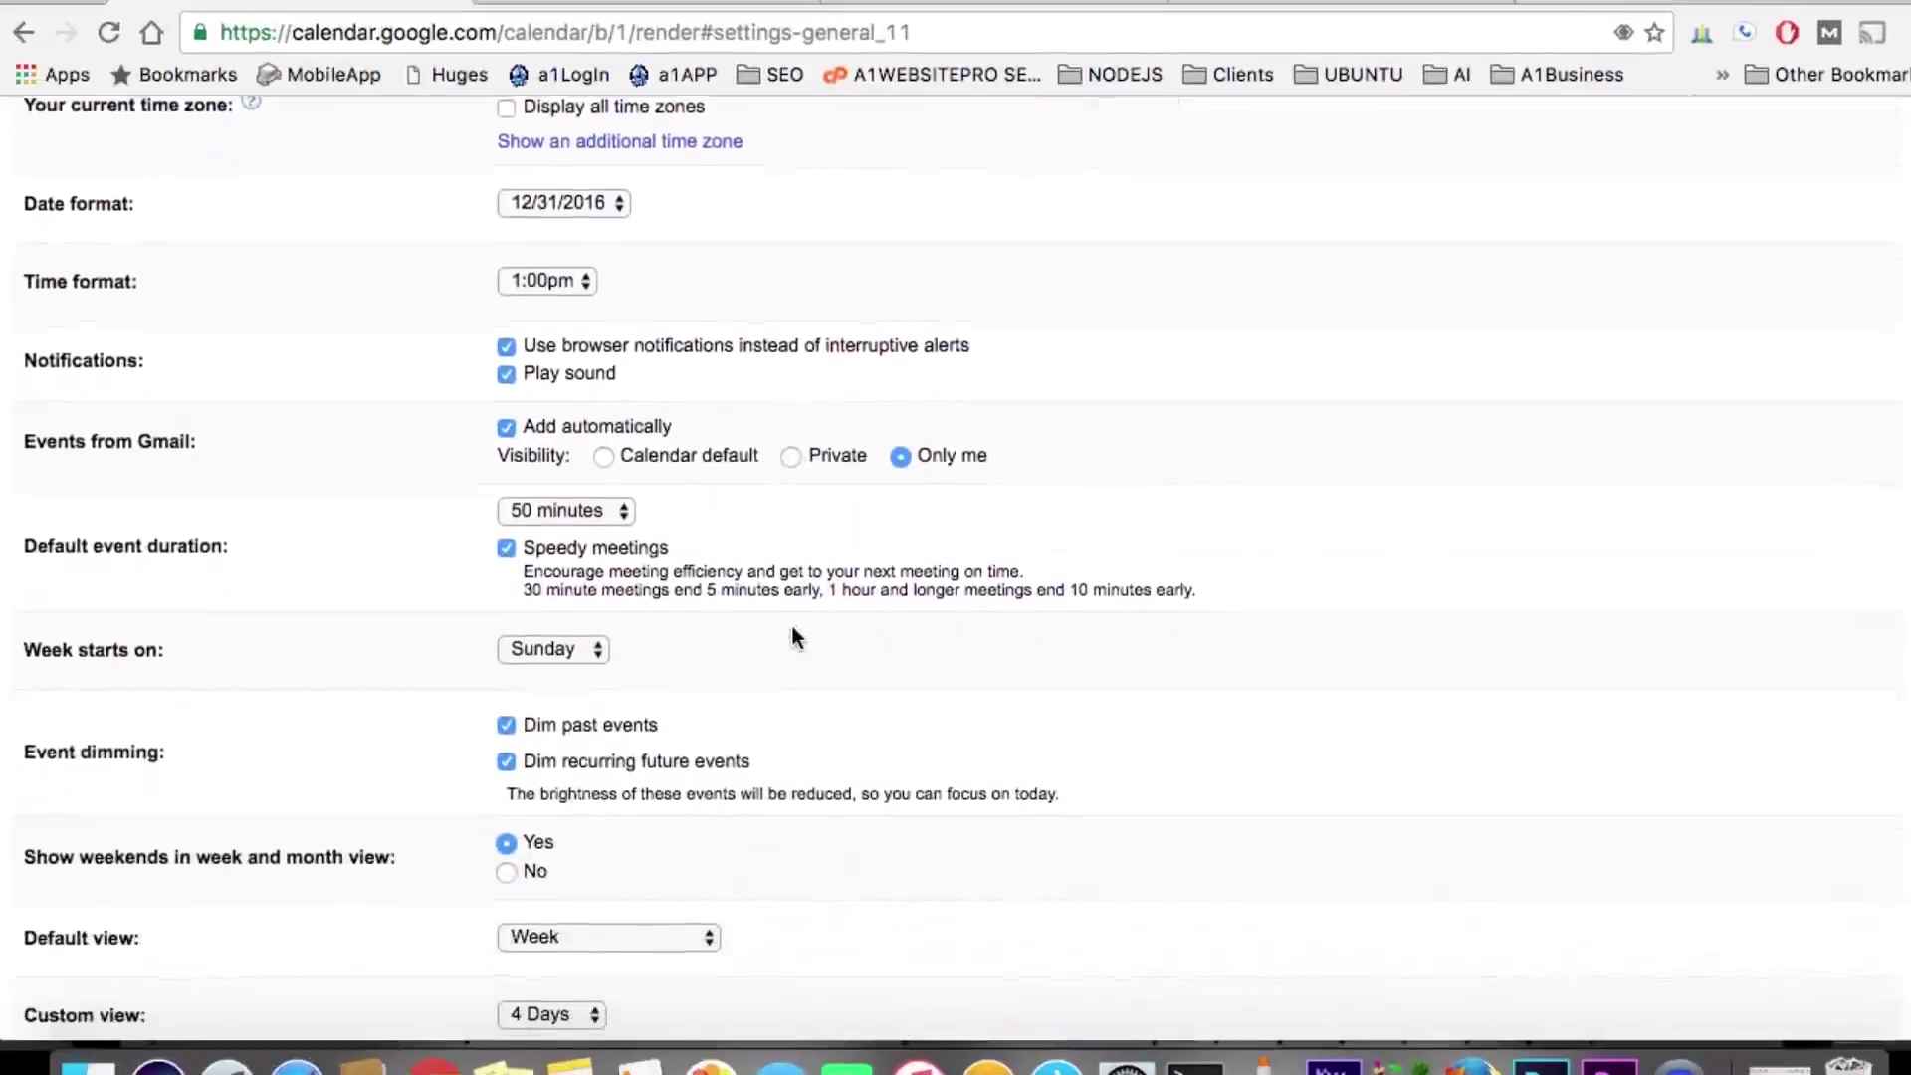
{"action": "left_click", "coordinate": [567, 488]}
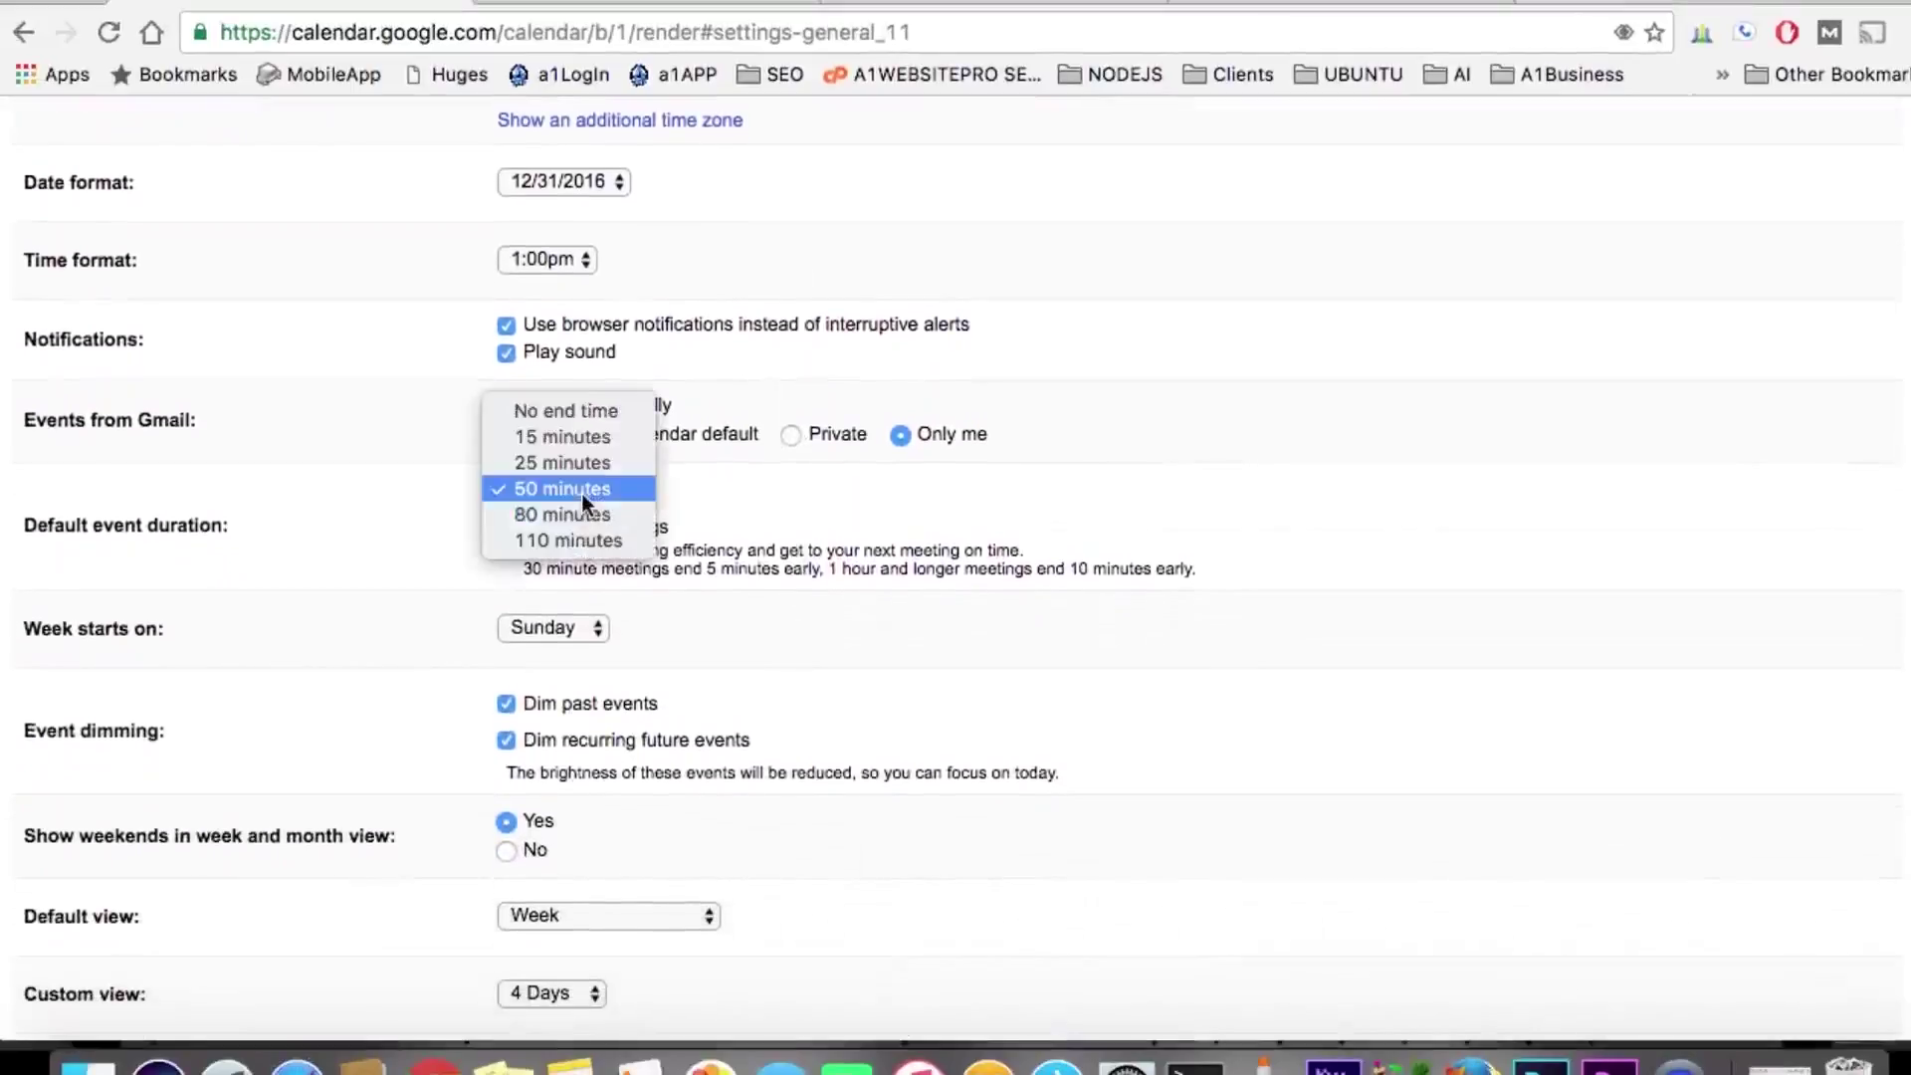
{"action": "left_click", "coordinate": [569, 541]}
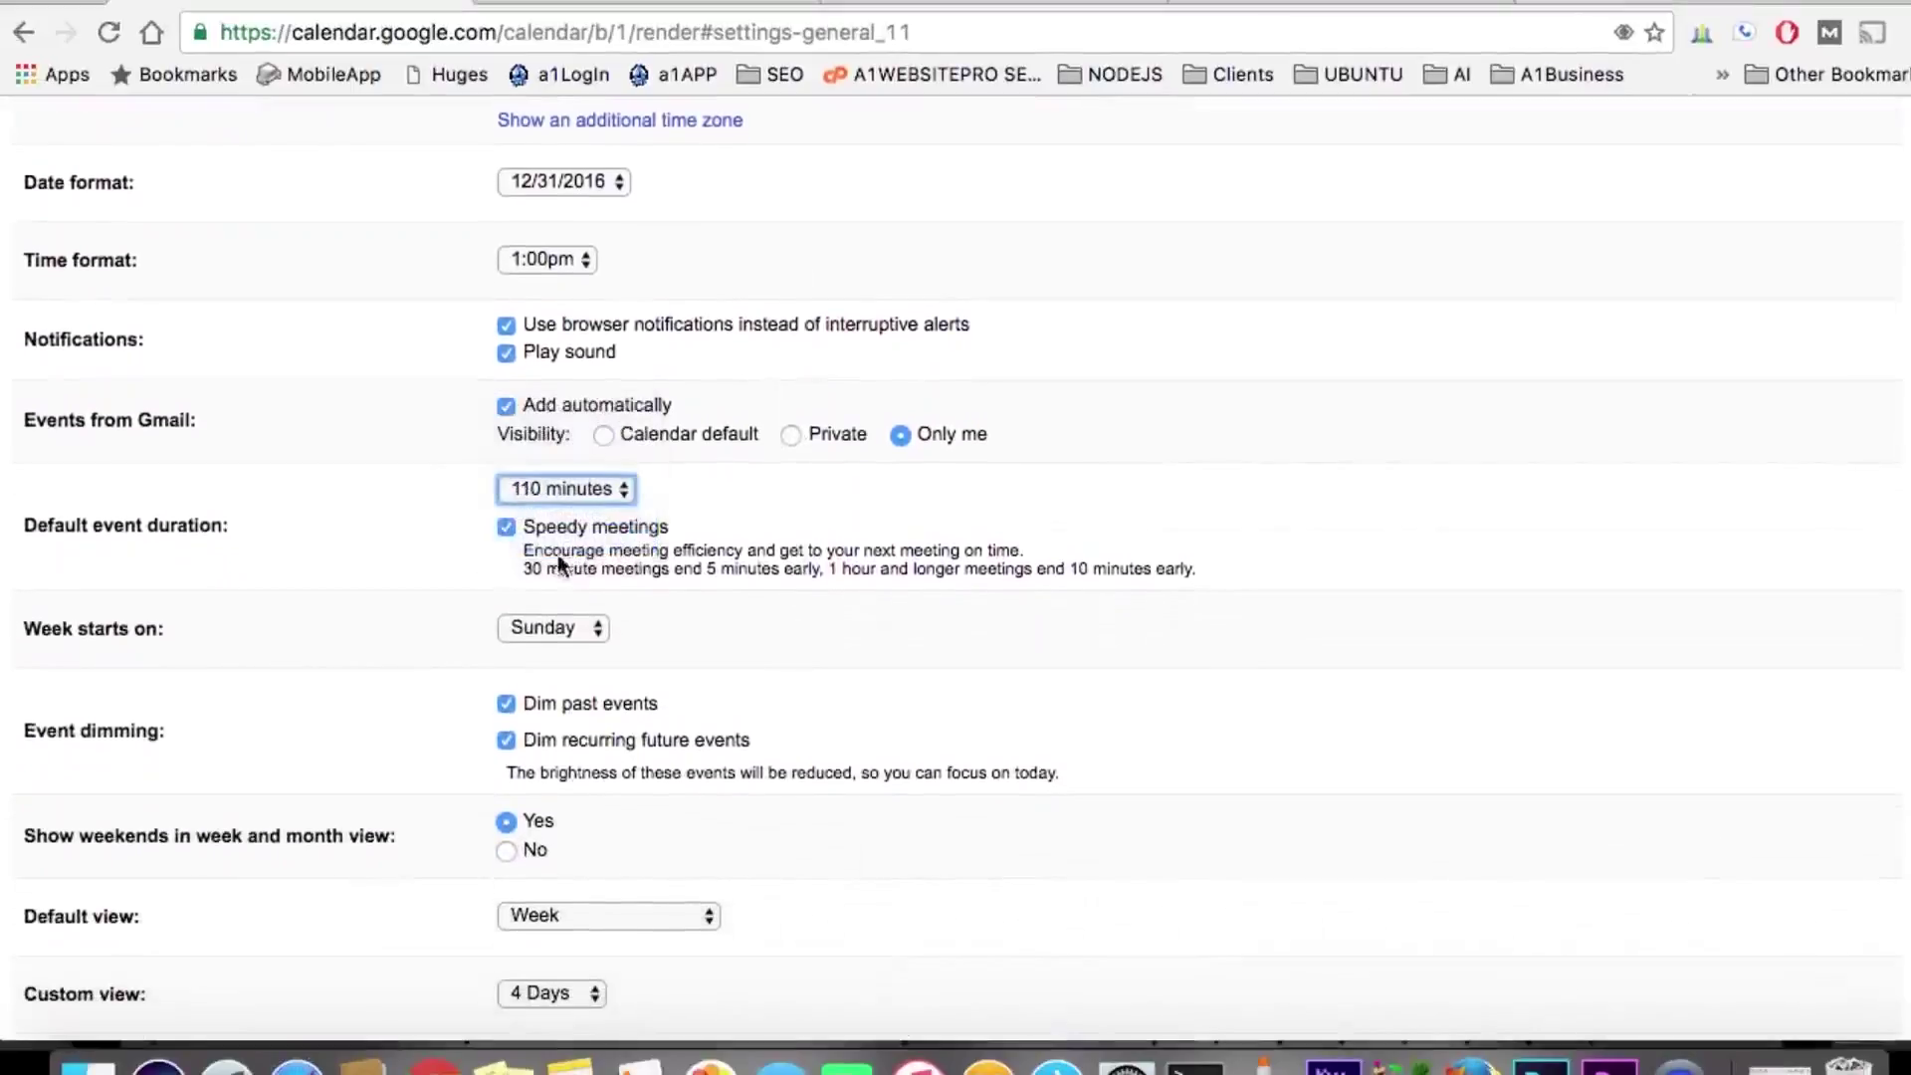
{"action": "left_click", "coordinate": [508, 528]}
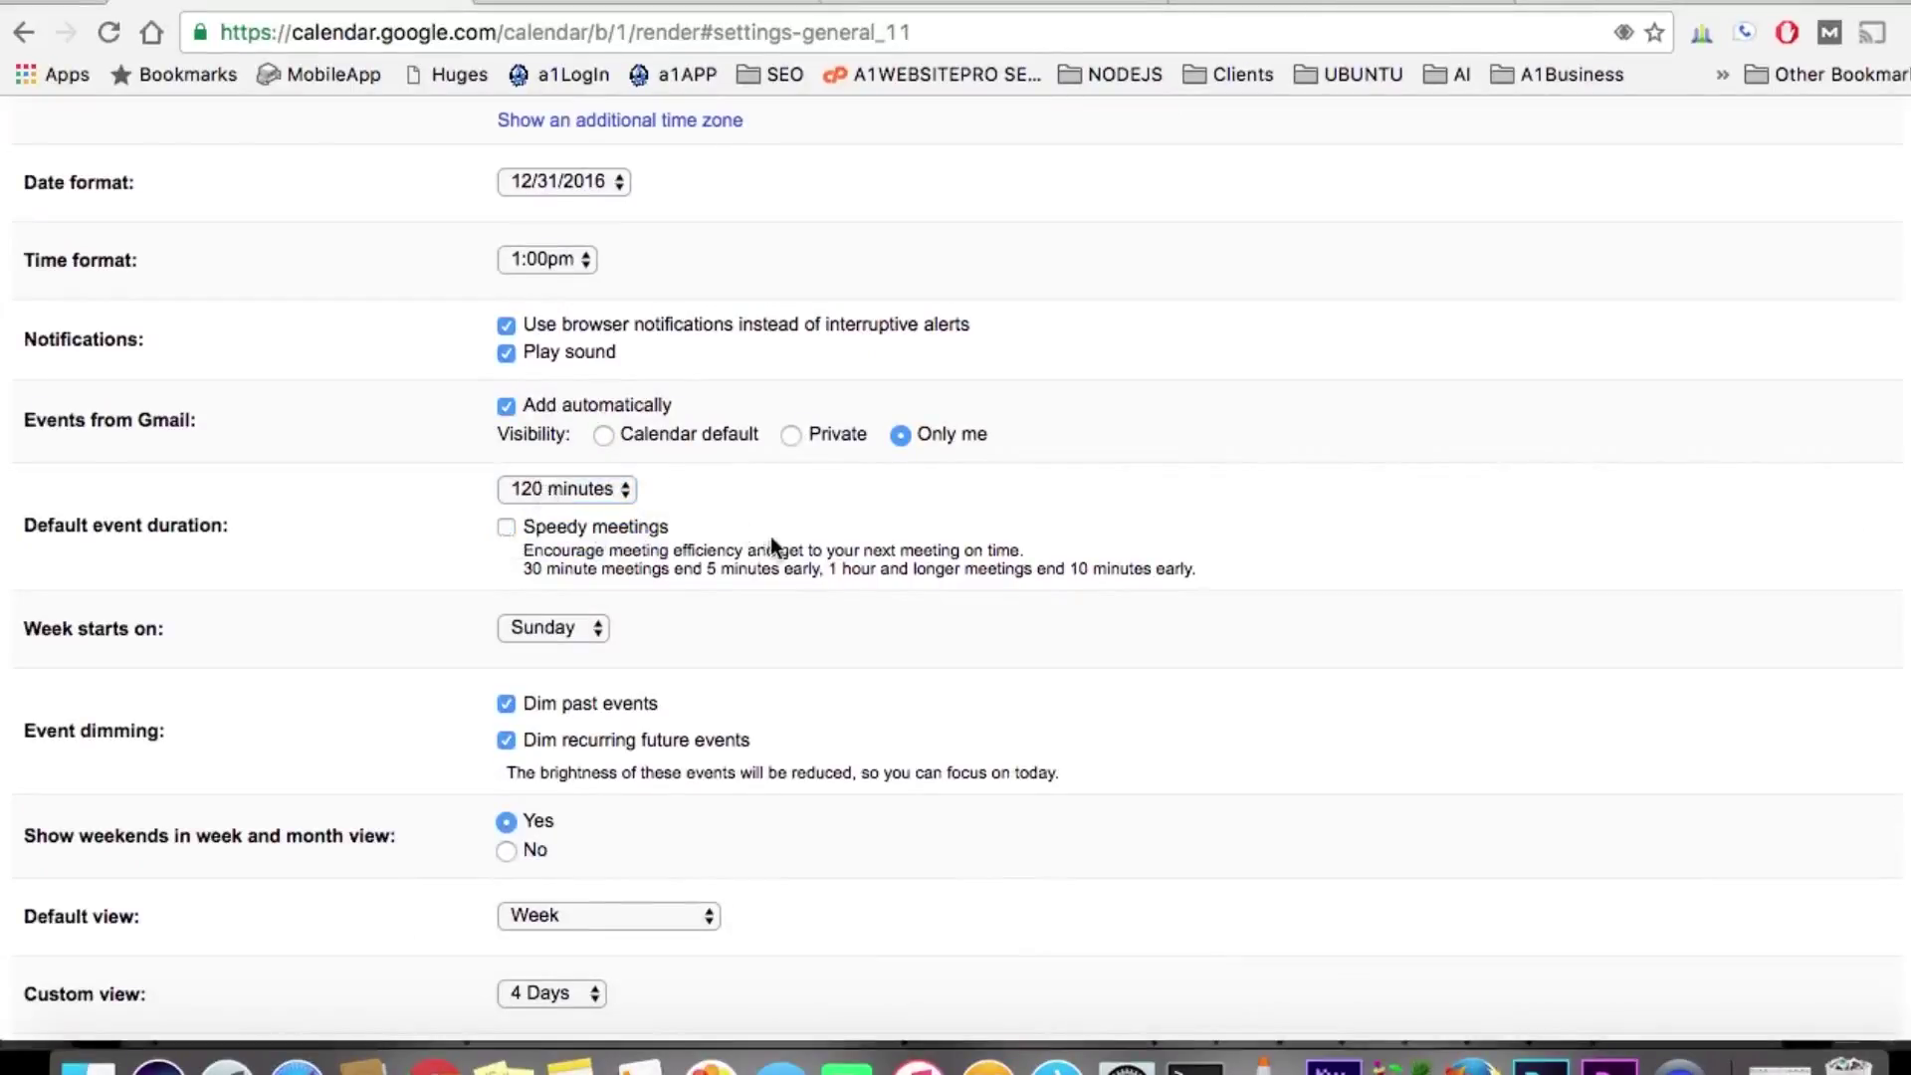
{"action": "scroll", "coordinate": [771, 537], "scroll_direction": "up", "scroll_amount": 5}
{"action": "scroll", "coordinate": [771, 536], "scroll_direction": "up", "scroll_amount": 3}
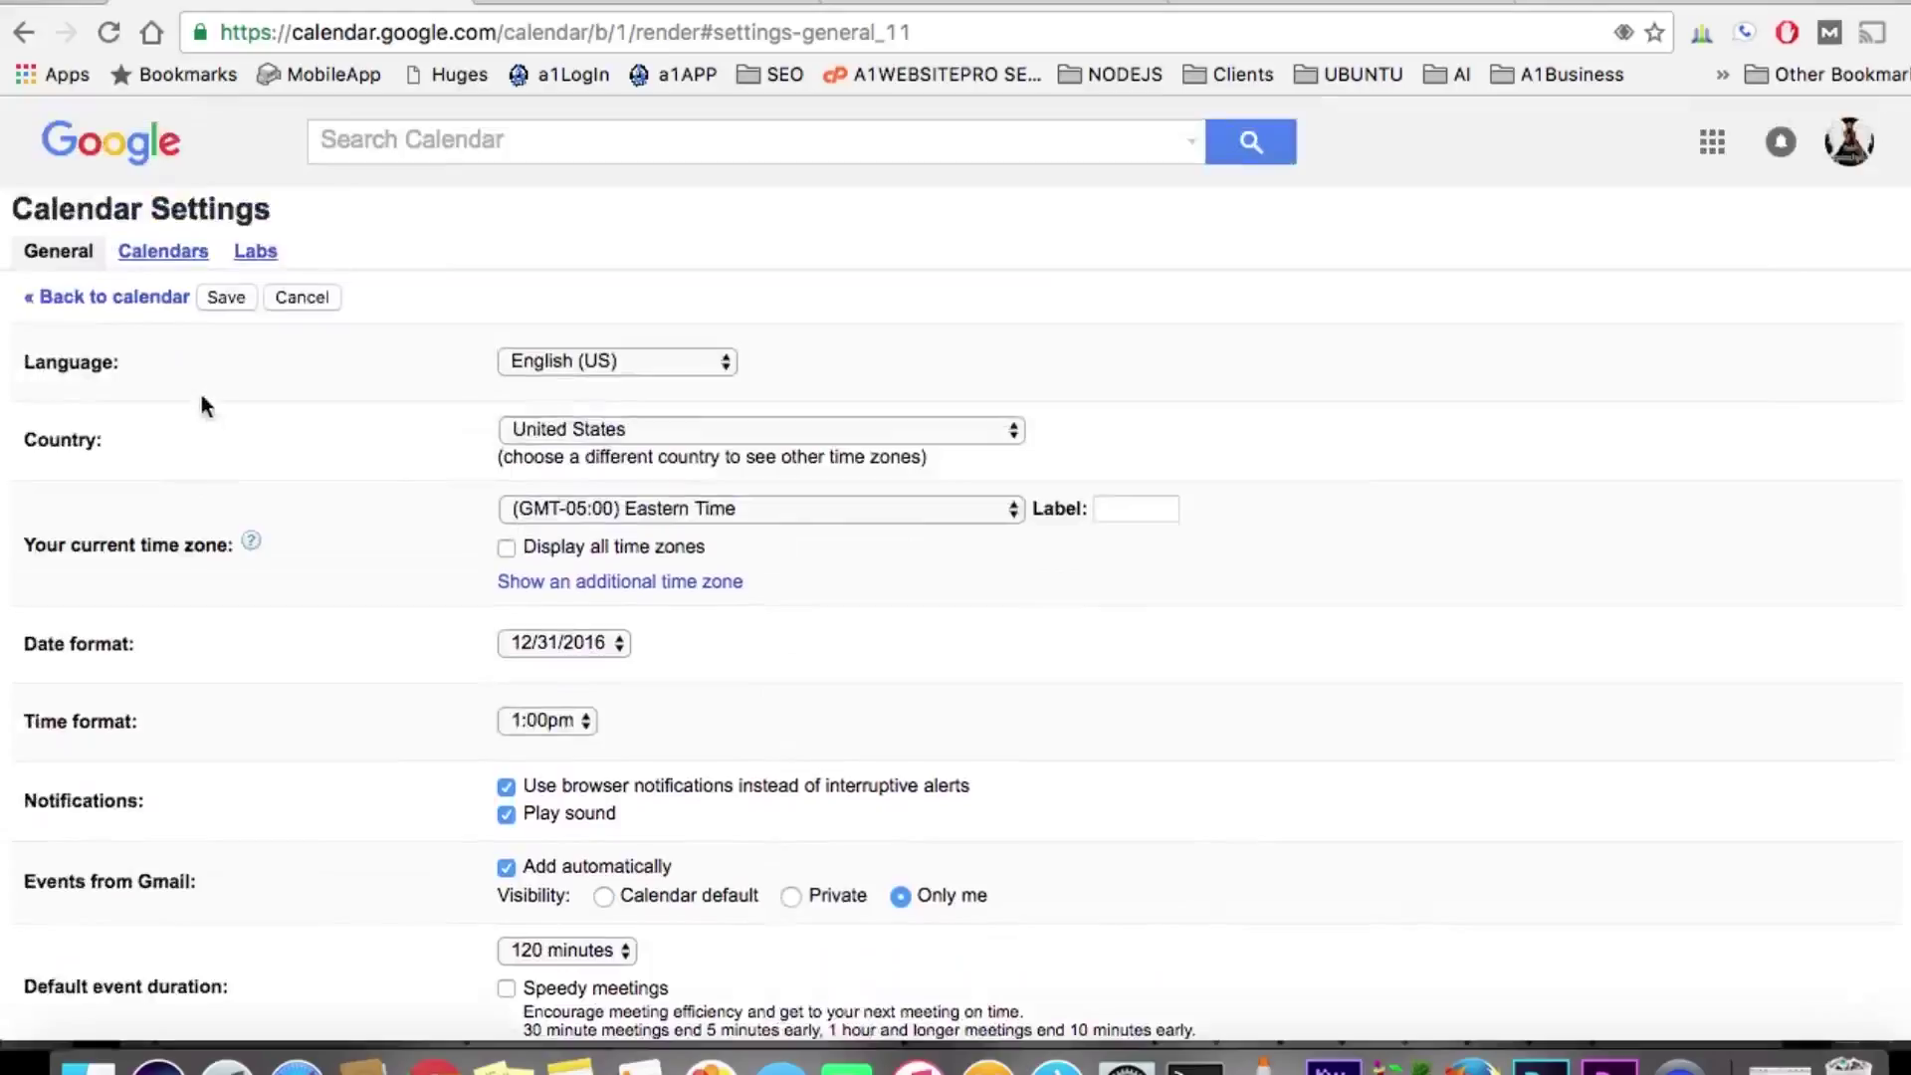
Save the 120-minute default and draft a Saturday event from 6am to 8am.
{"action": "left_click", "coordinate": [224, 298]}
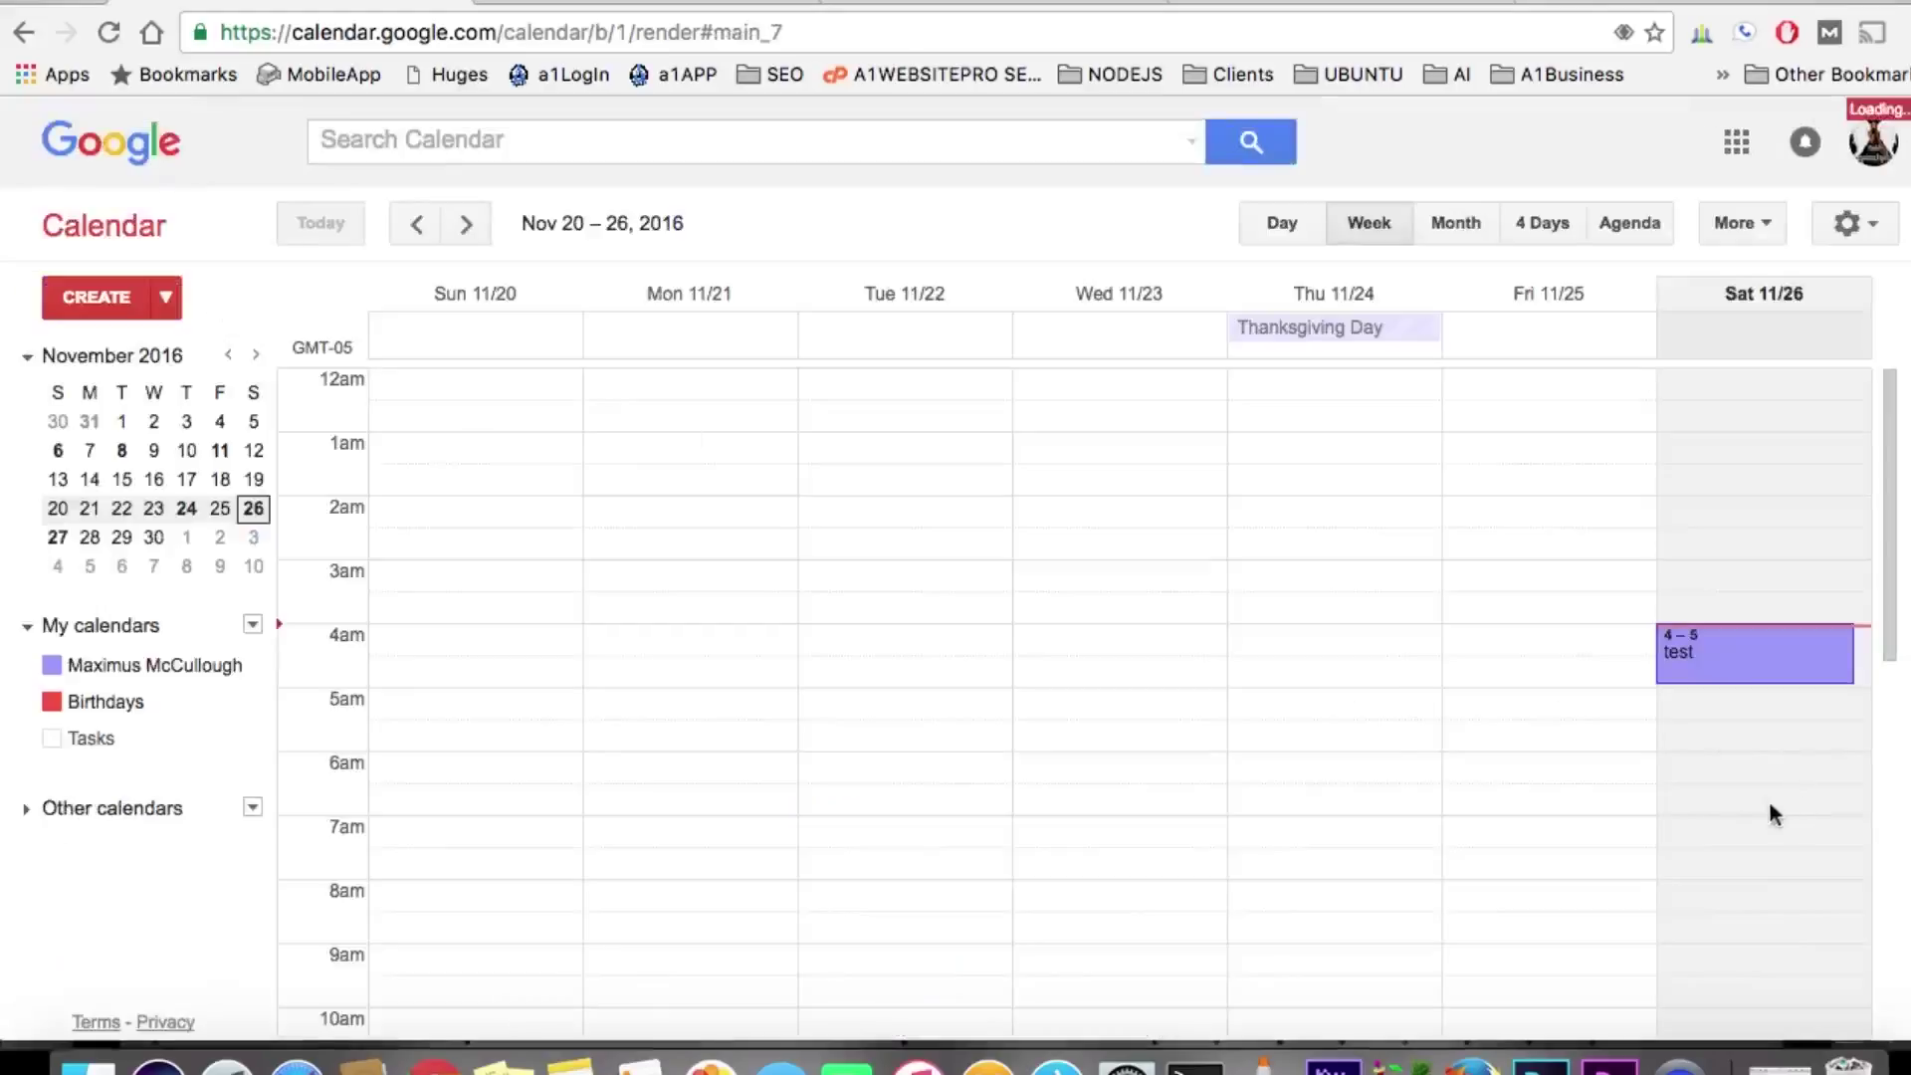
{"action": "left_click", "coordinate": [1715, 762]}
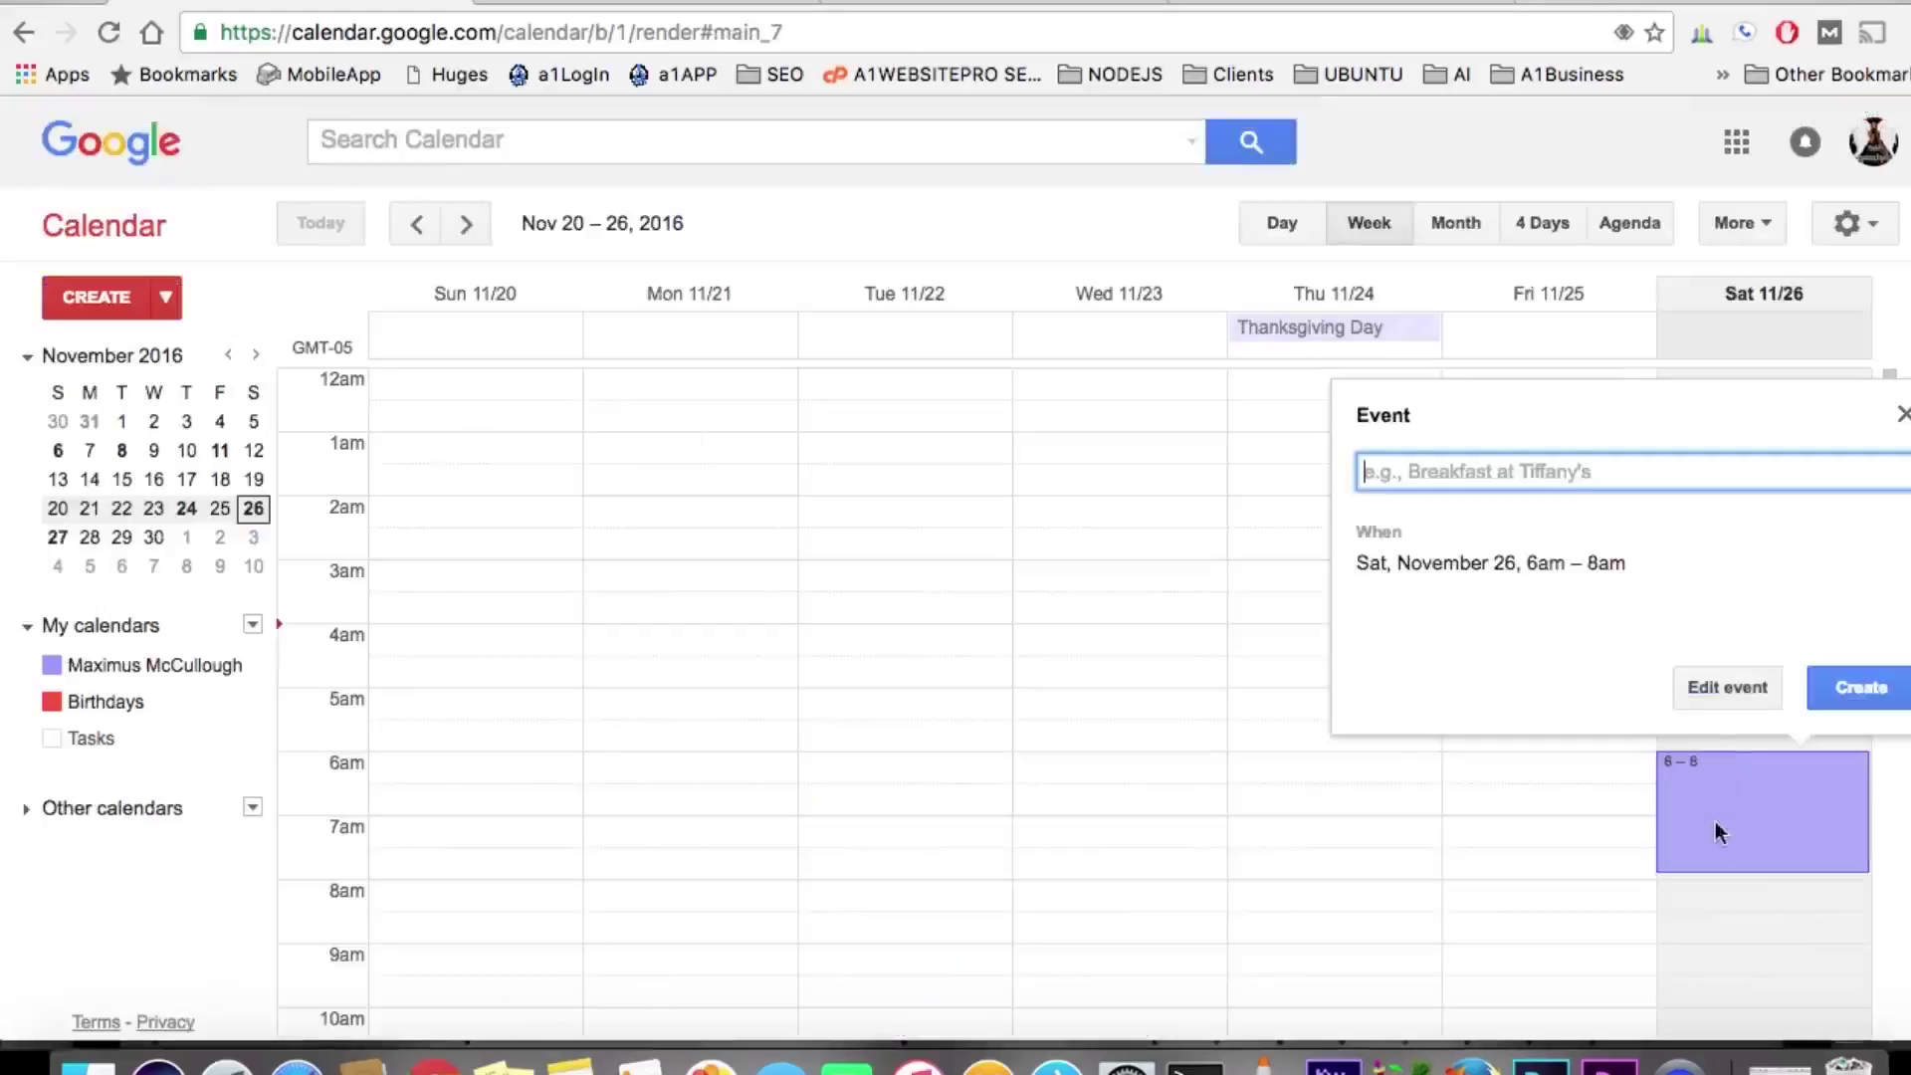